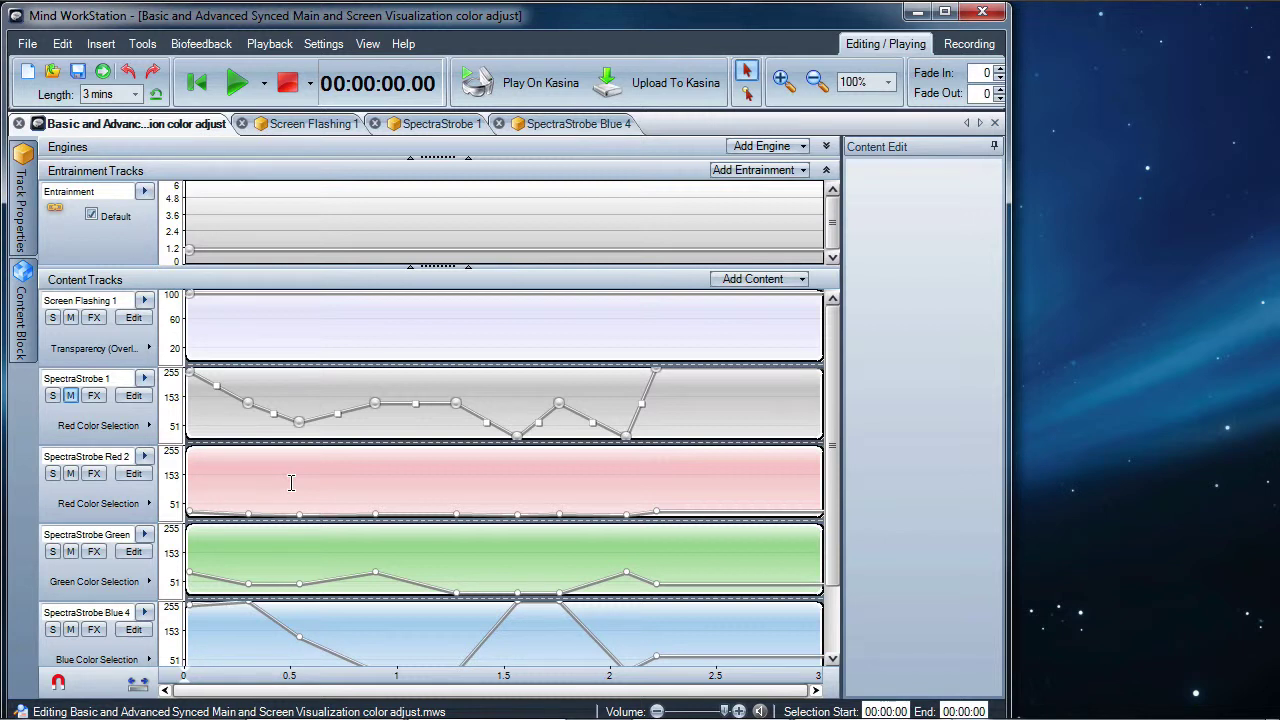
Review the SpectraStrobe Red 2, Green and Blue 4 track blocks, then maximize the Mind WorkStation window.
click(291, 483)
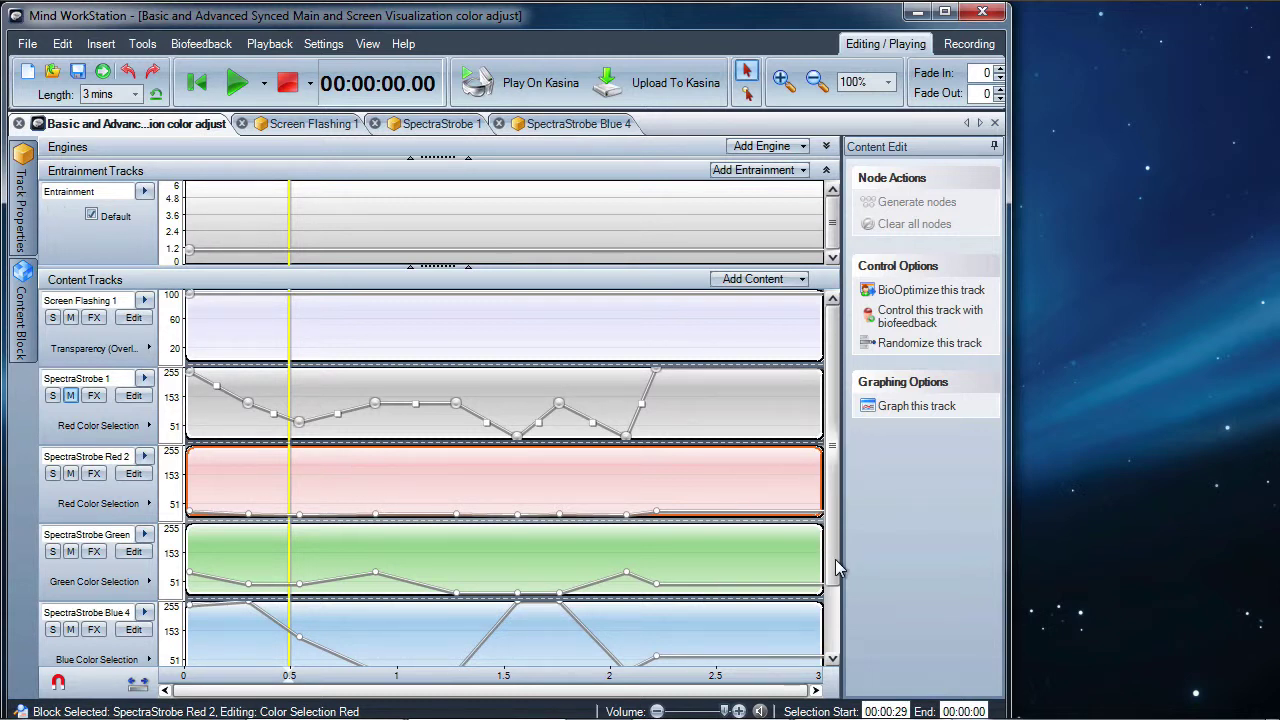
scroll(838, 568, down, 1)
click(467, 523)
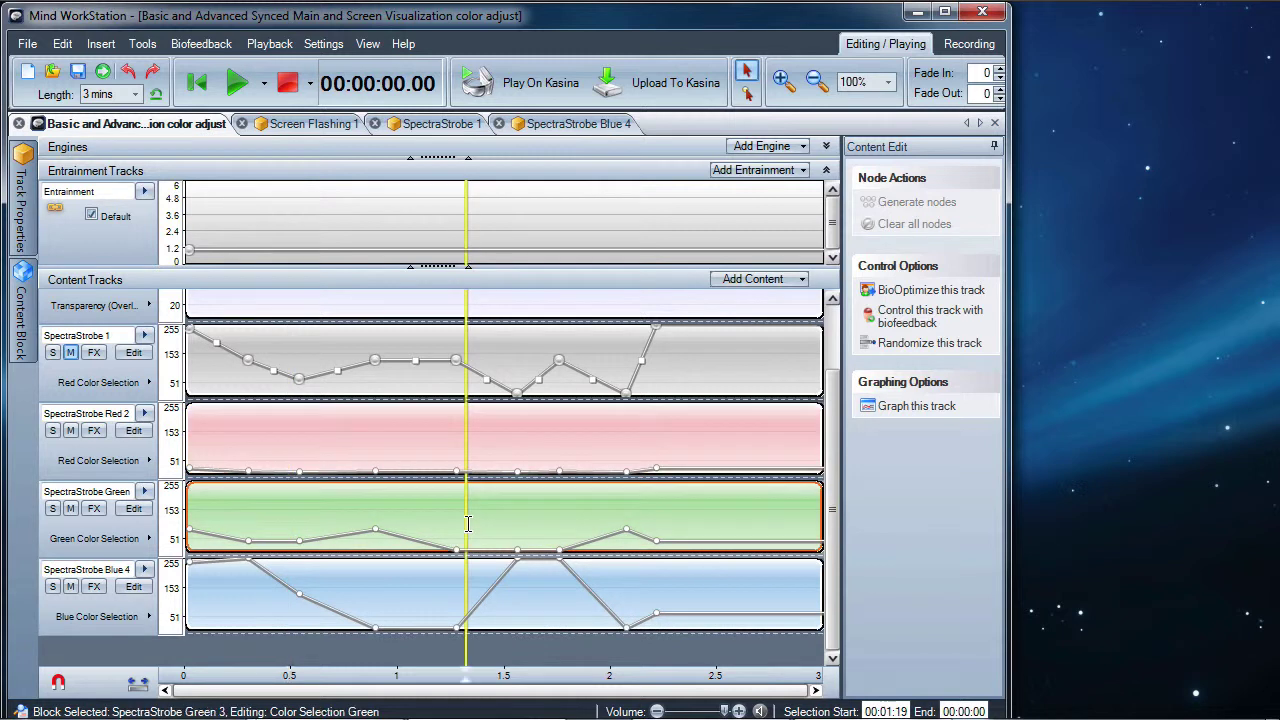
click(413, 595)
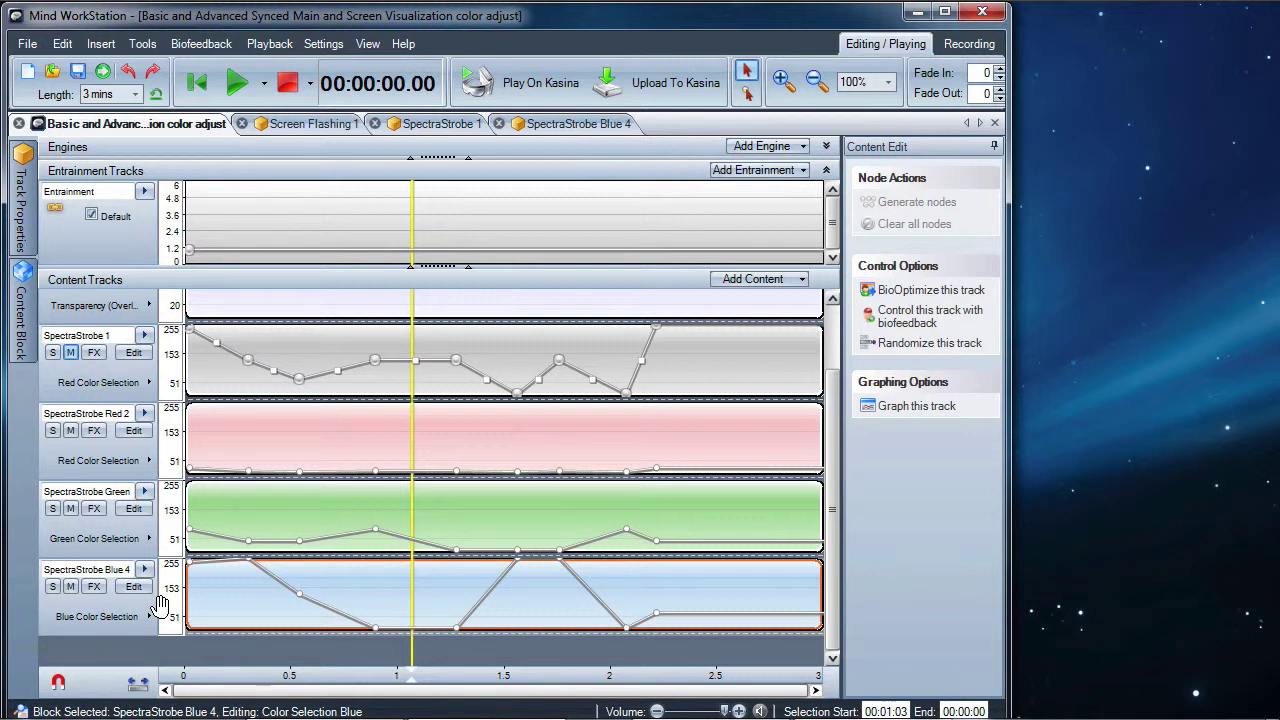
click(944, 11)
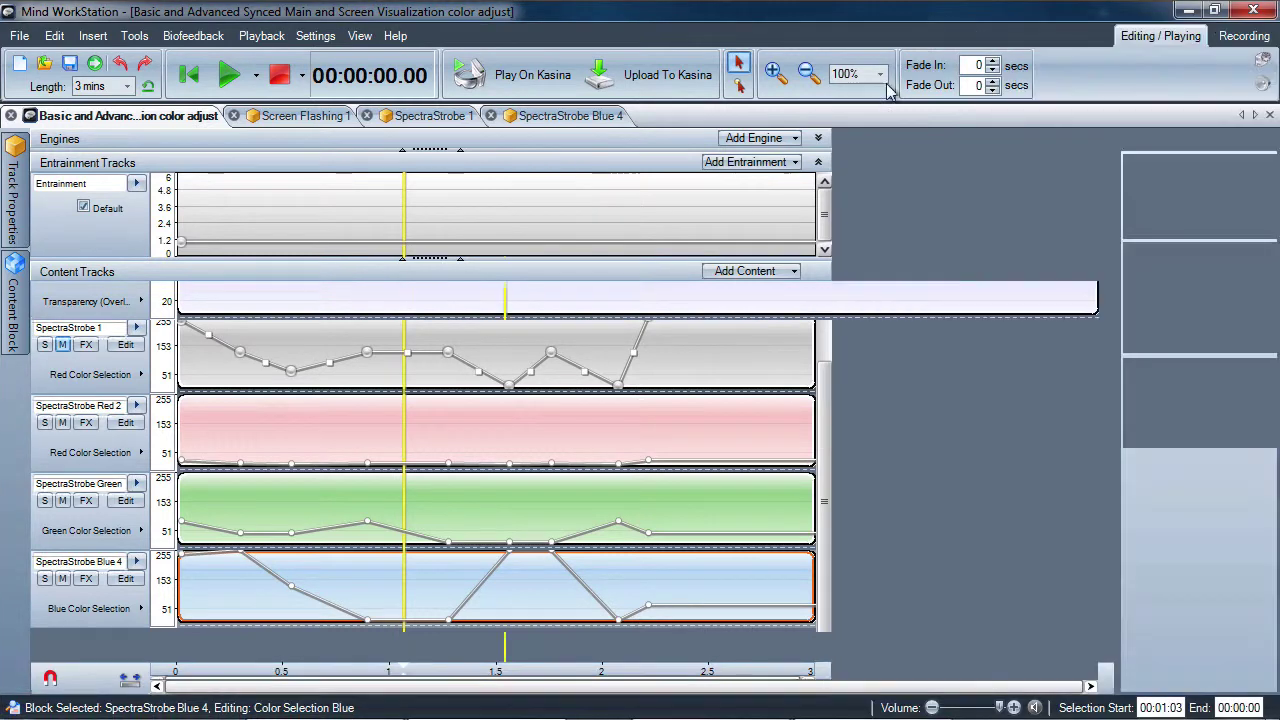
Switch Blue 4 to its Flashing Intensity lane and set the first node's value to 33.
click(89, 609)
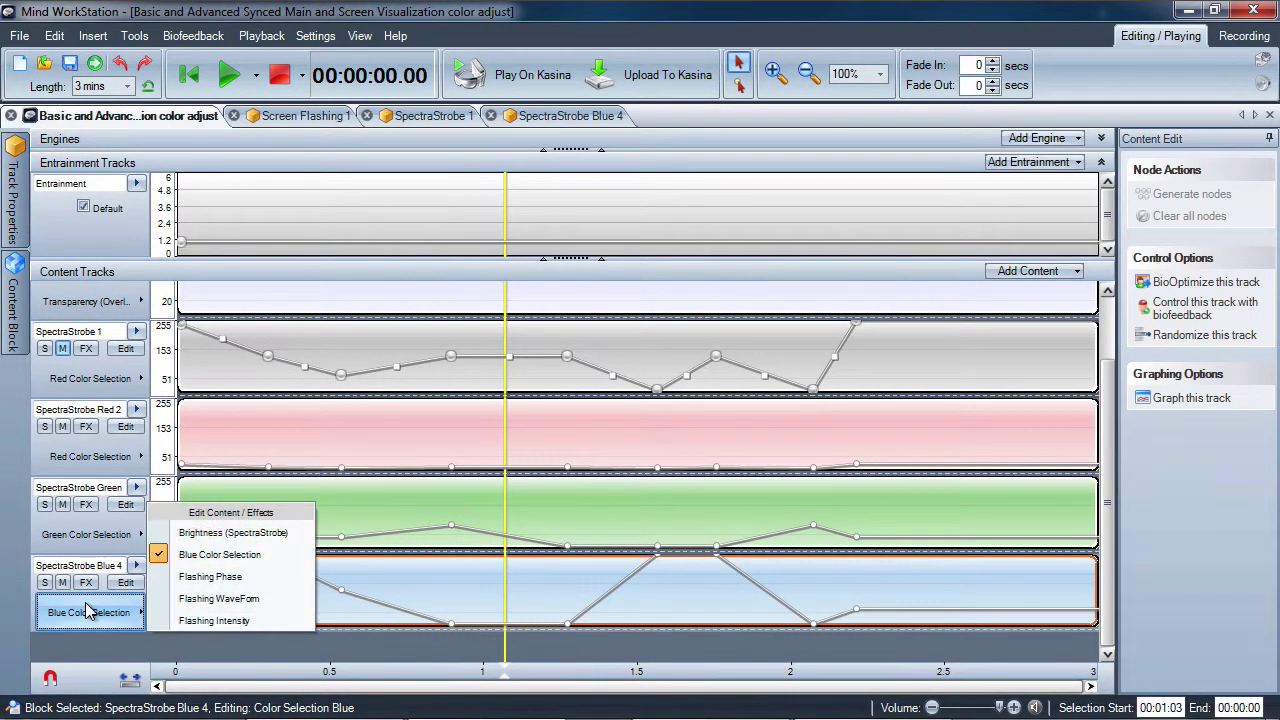
click(180, 621)
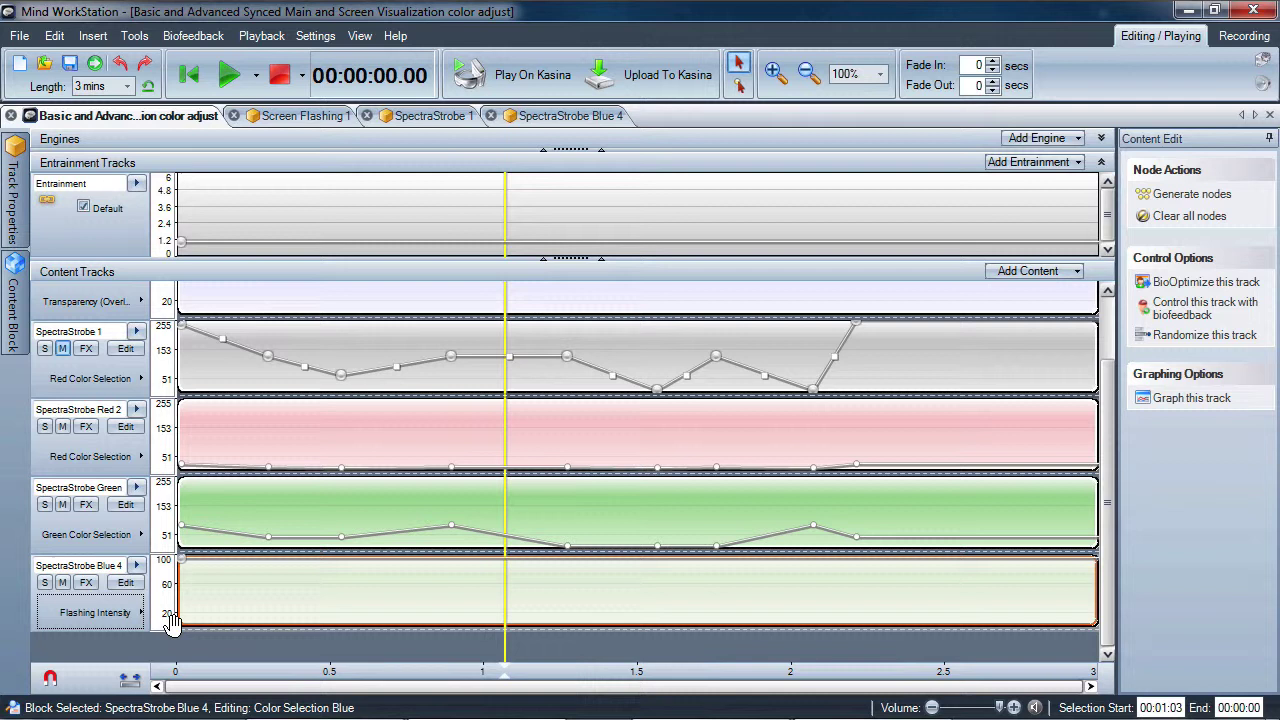
click(181, 560)
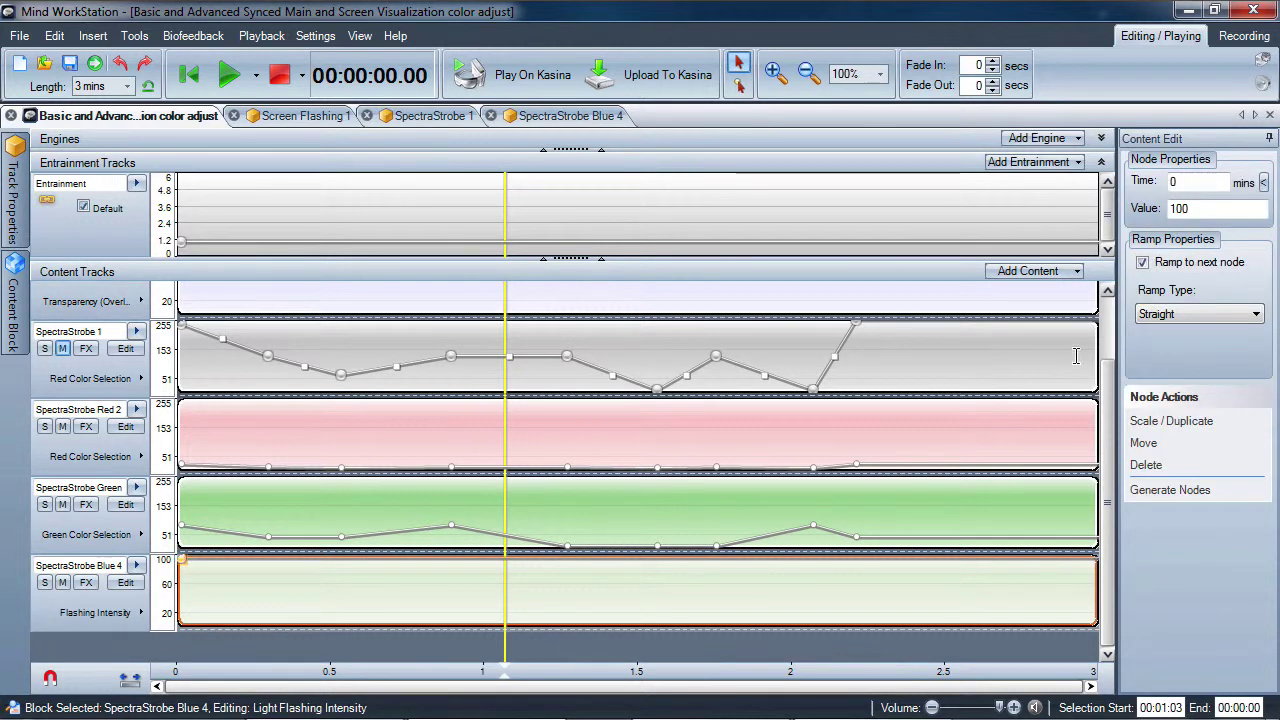
double_click(1201, 210)
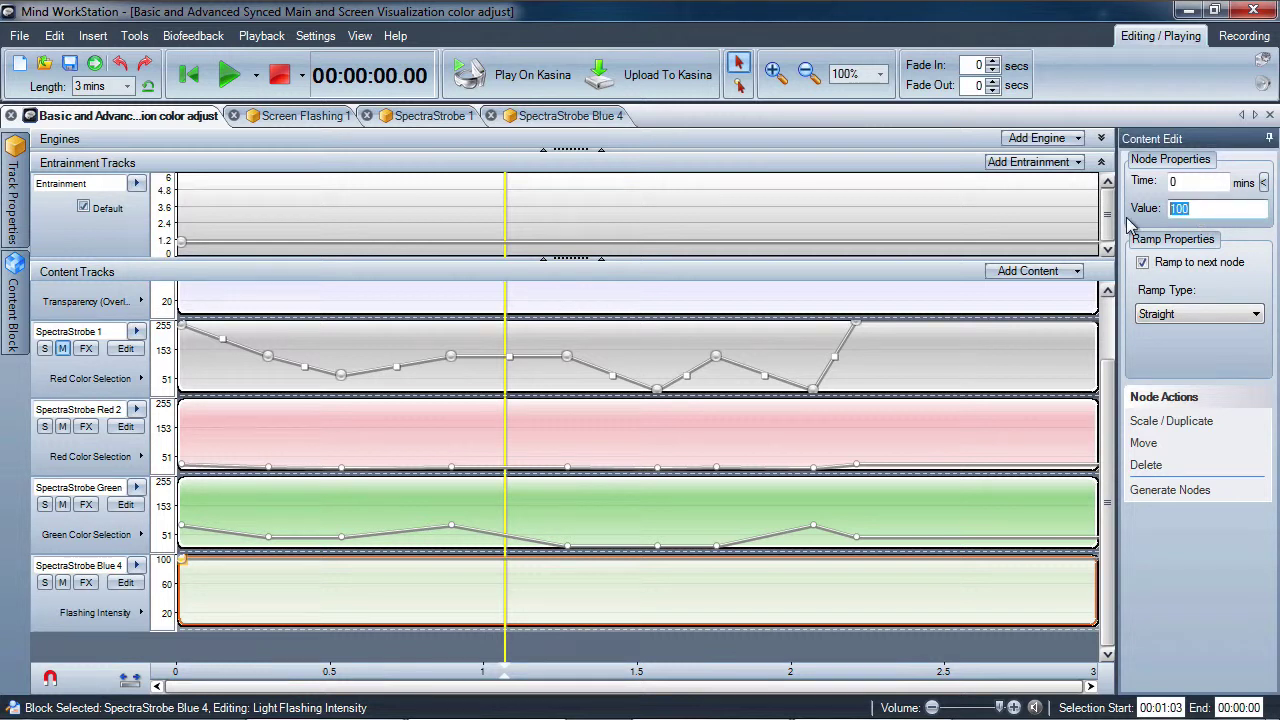
text(33)
key(Return)
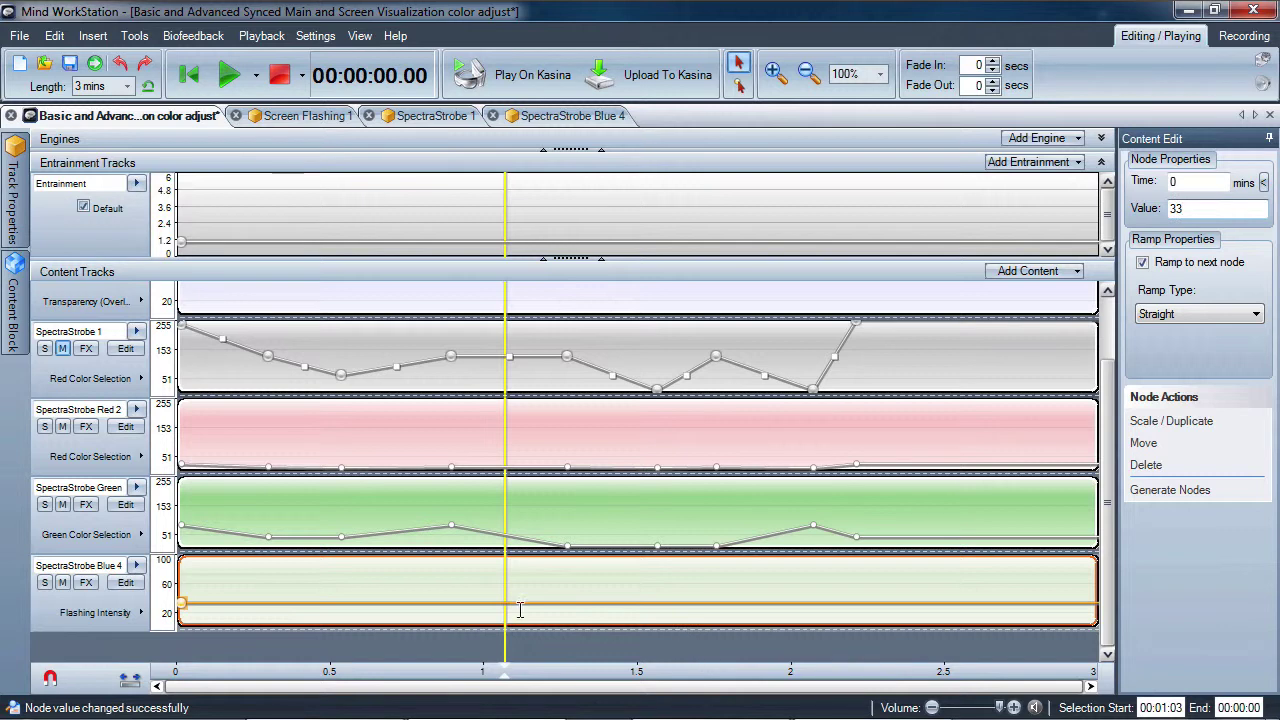
Switch Green to its Flashing Intensity lane and set the first node's value to 75.
click(90, 534)
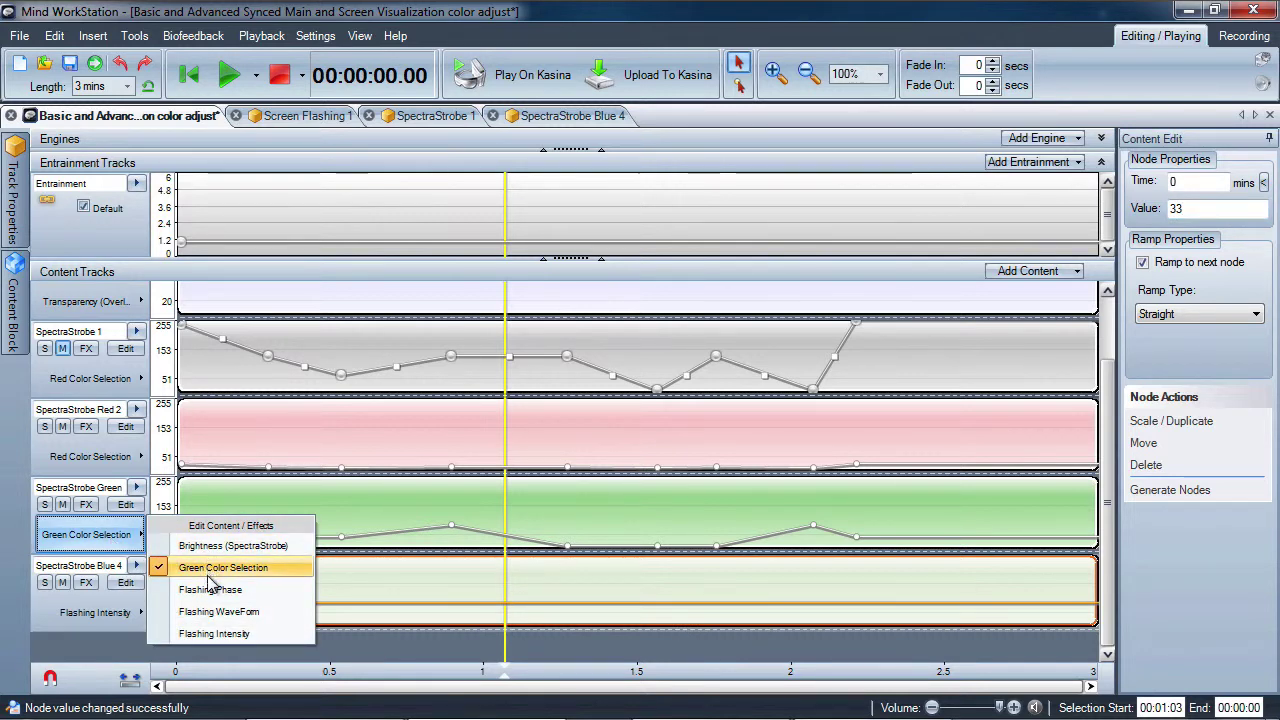
click(222, 633)
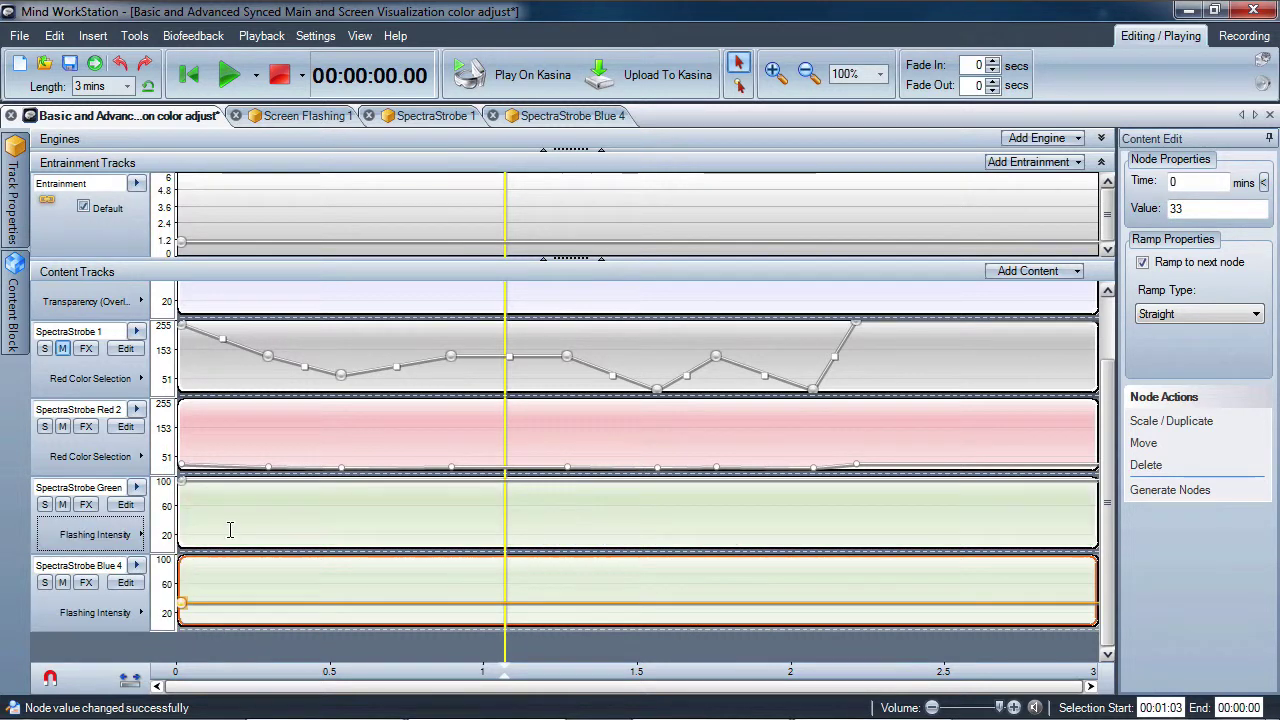
click(184, 490)
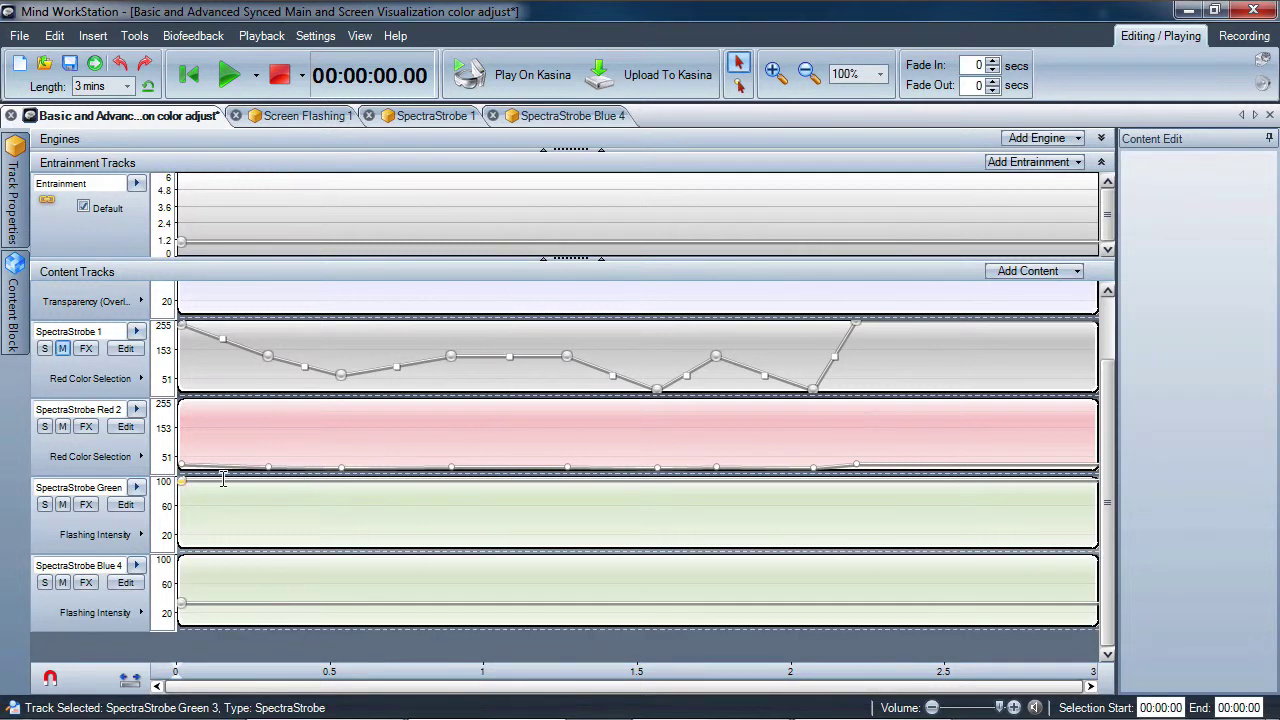
click(183, 482)
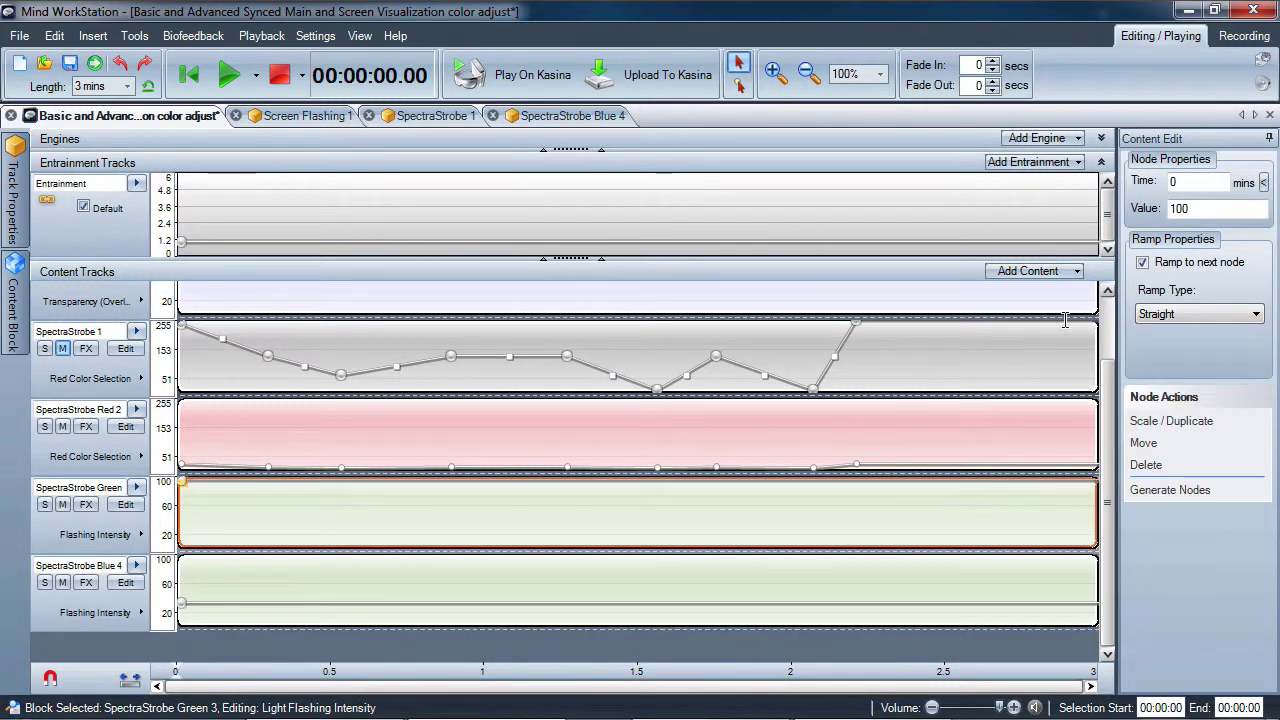
drag(1210, 207, 1148, 218)
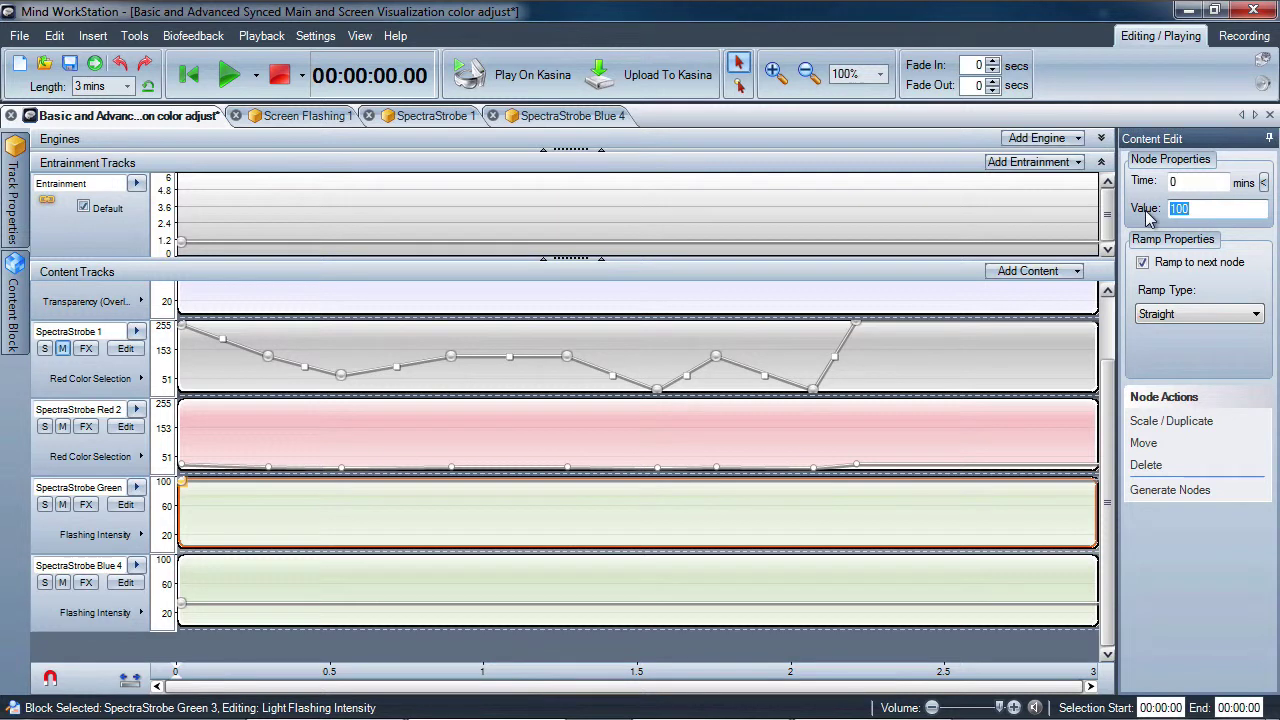
text(75)
key(Return)
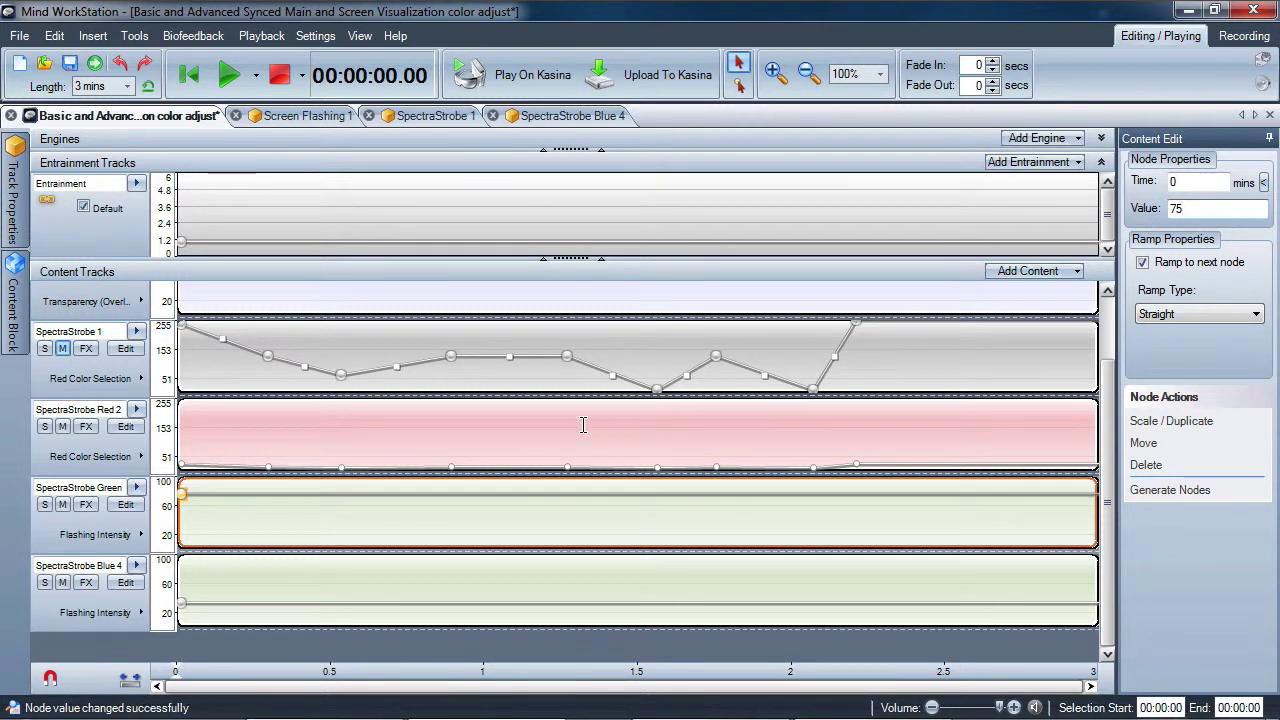
click(92, 456)
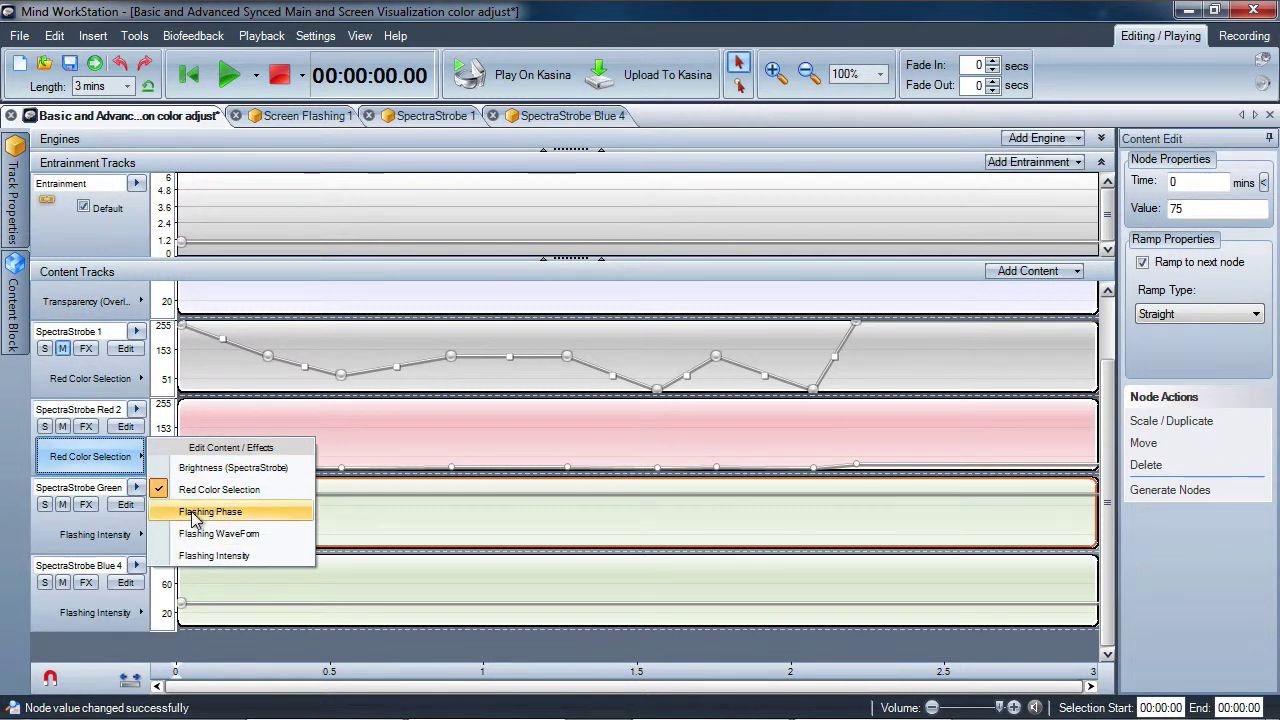
Choose Flashing Intensity for the Red 2 track in place of Red Color Selection.
click(196, 555)
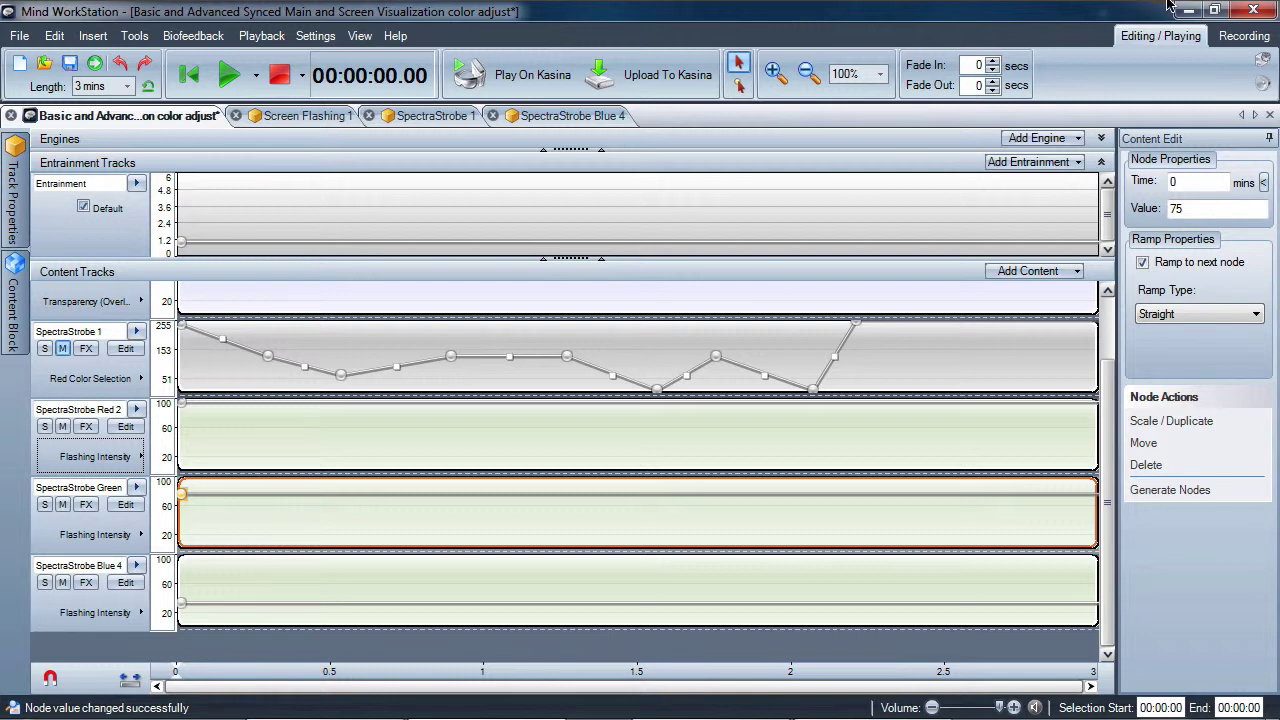
Preview playback on Screen Display, stop it at 00:00:12.96, and re-maximize the window.
click(1214, 10)
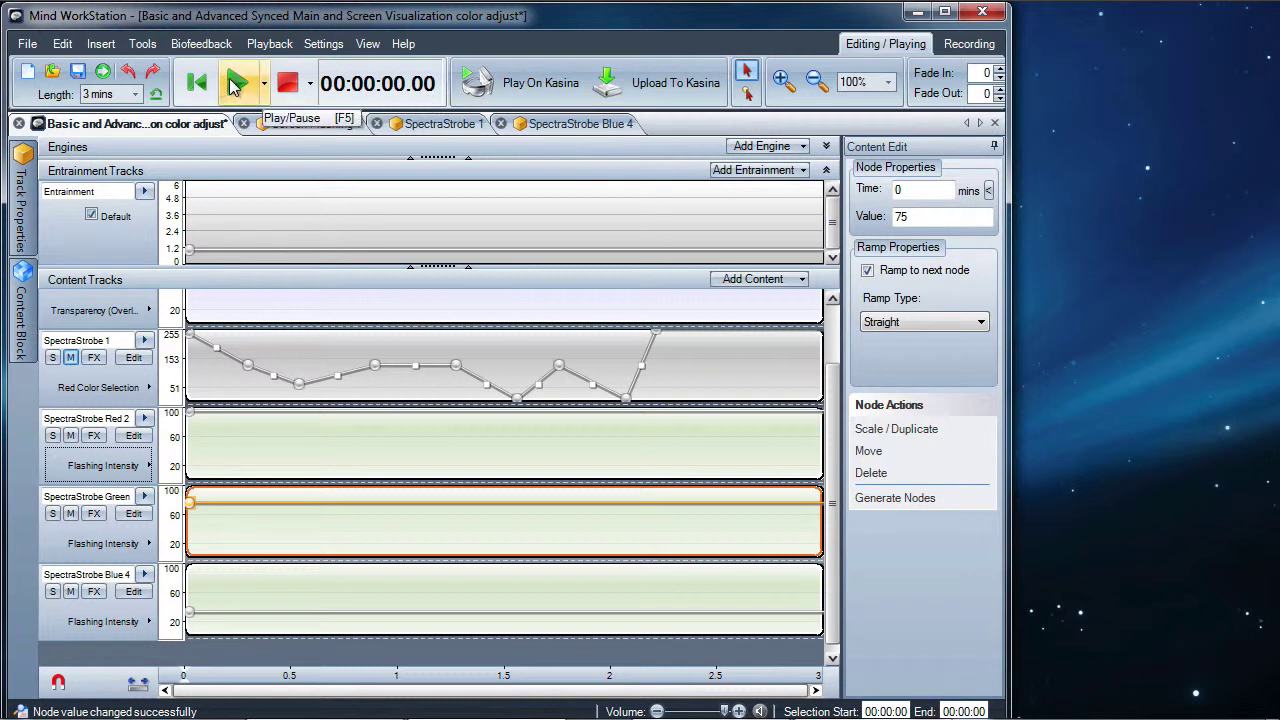
click(245, 86)
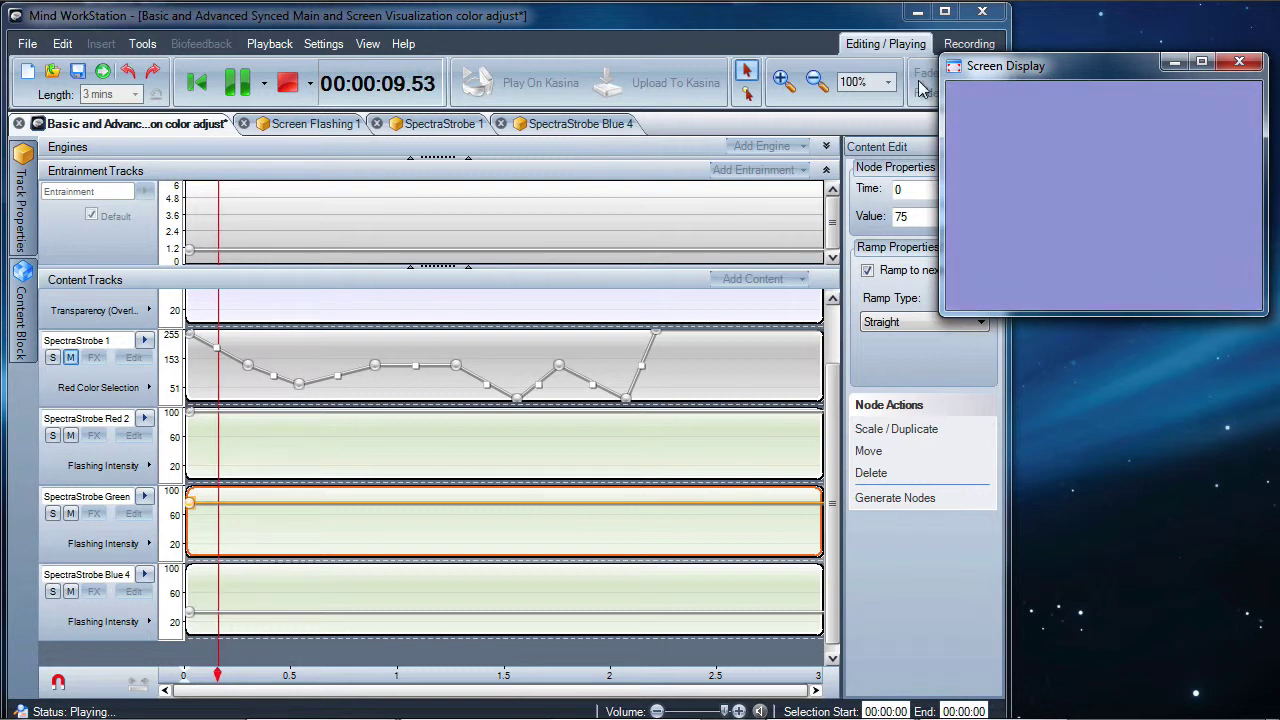
click(800, 35)
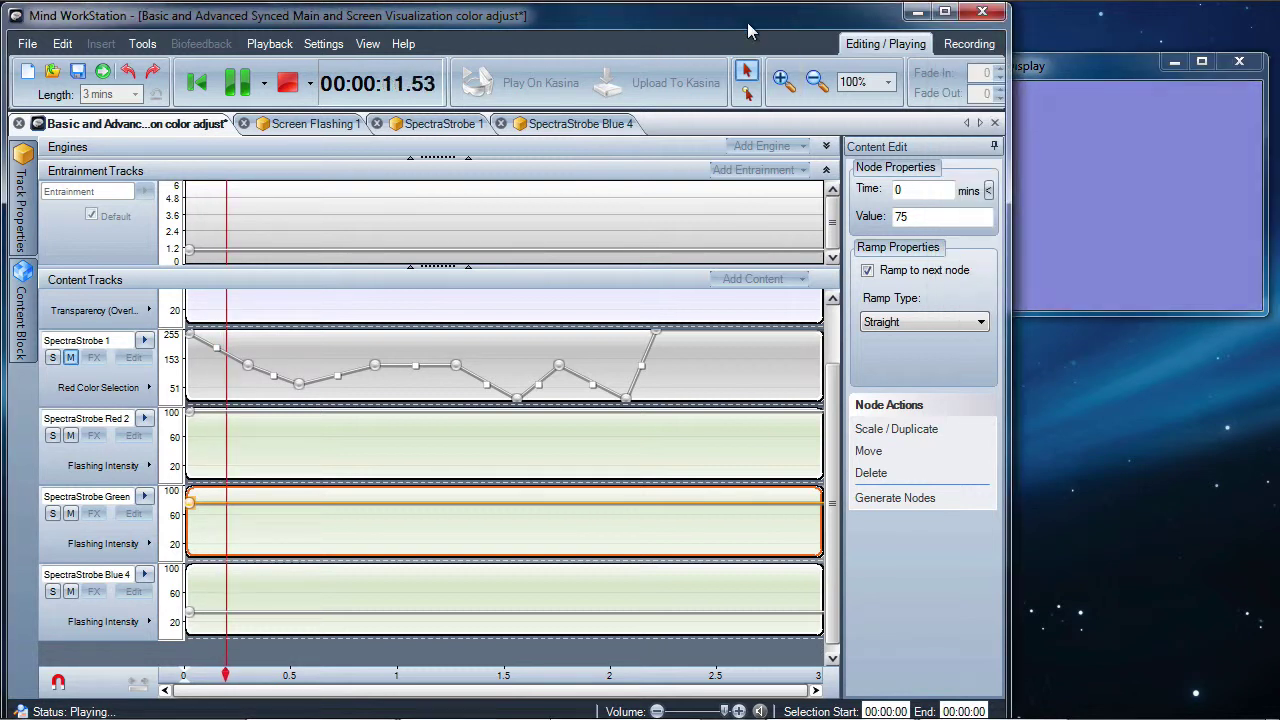
click(290, 84)
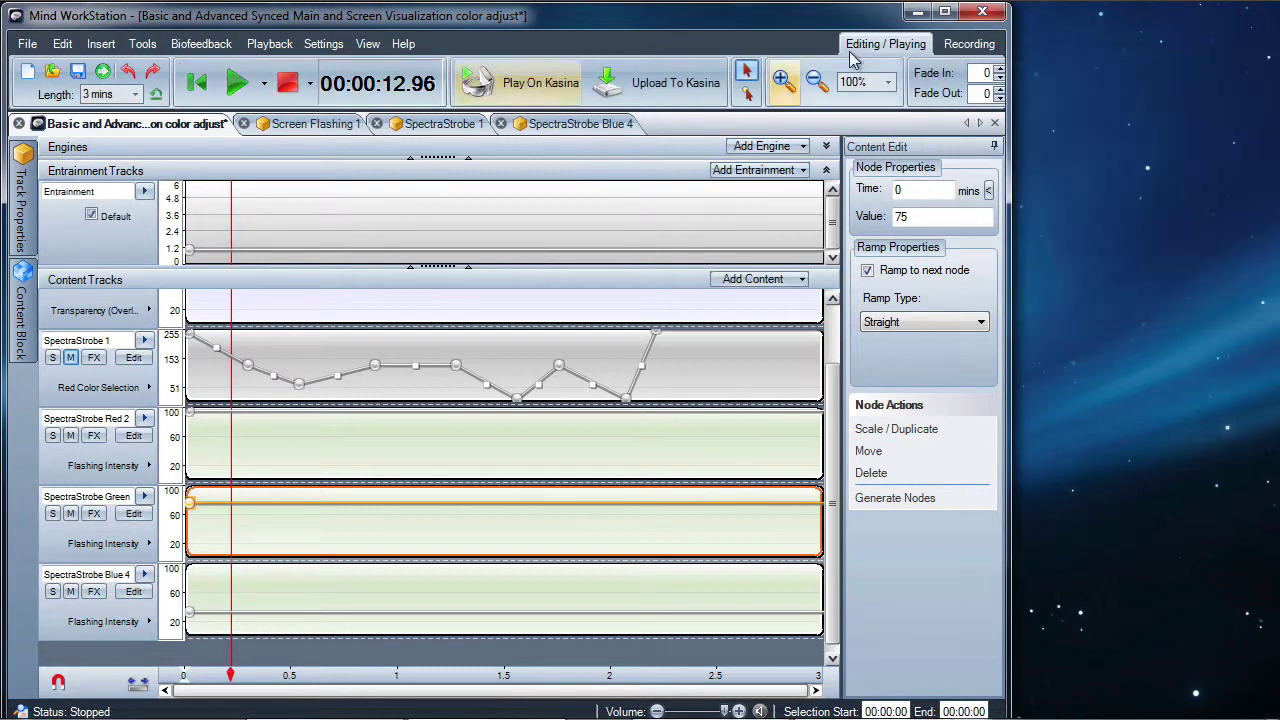
click(945, 13)
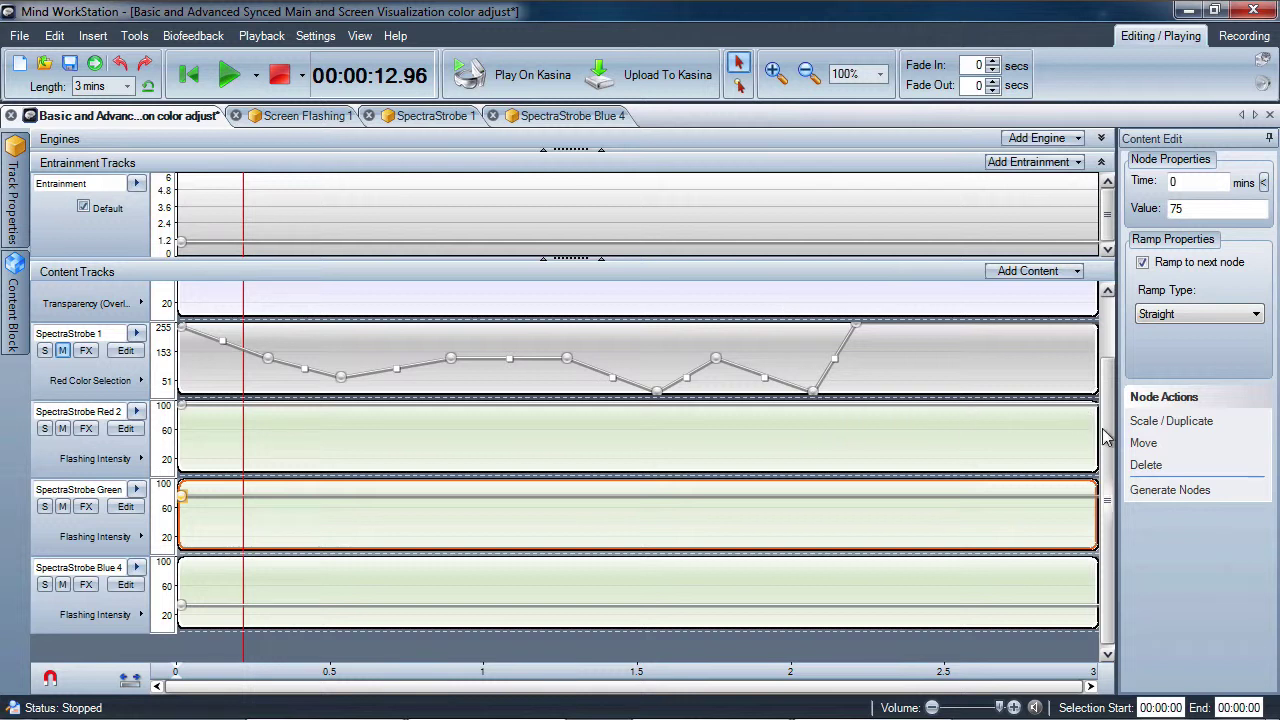
Switch the Red 2 track back to its Red Color Selection lane.
scroll(1105, 437, up, 2)
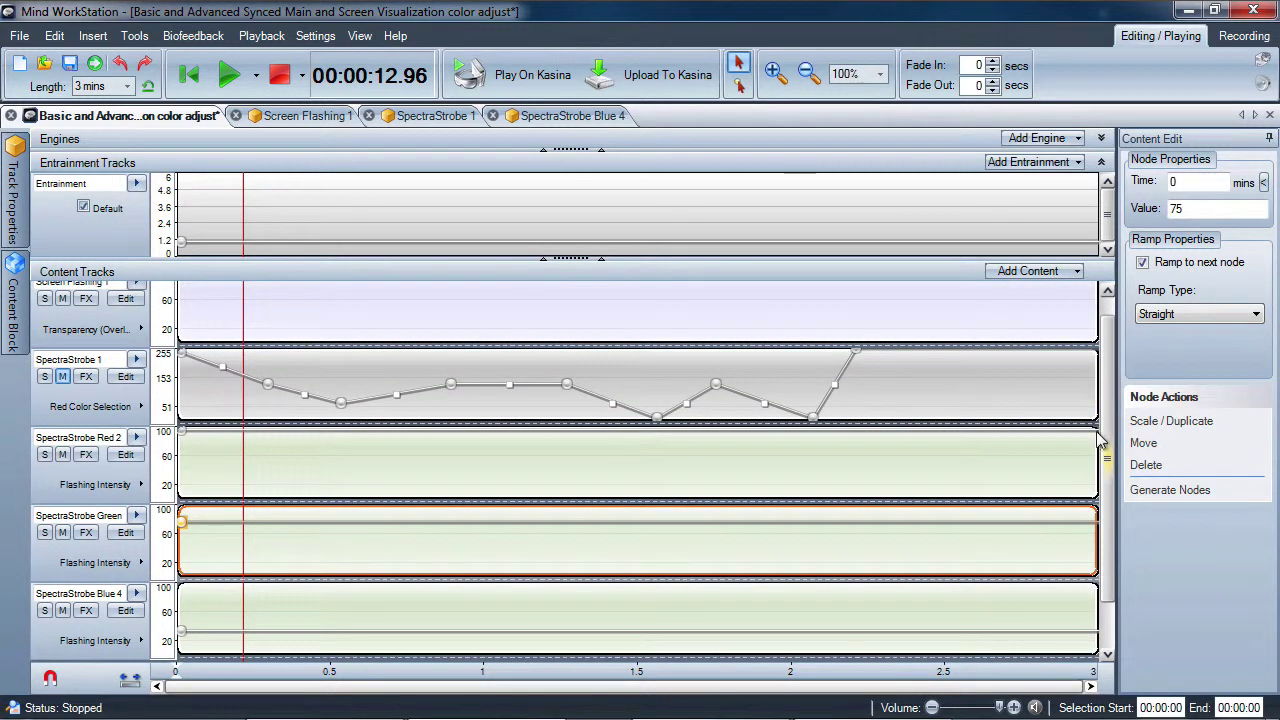
scroll(1102, 440, down, 2)
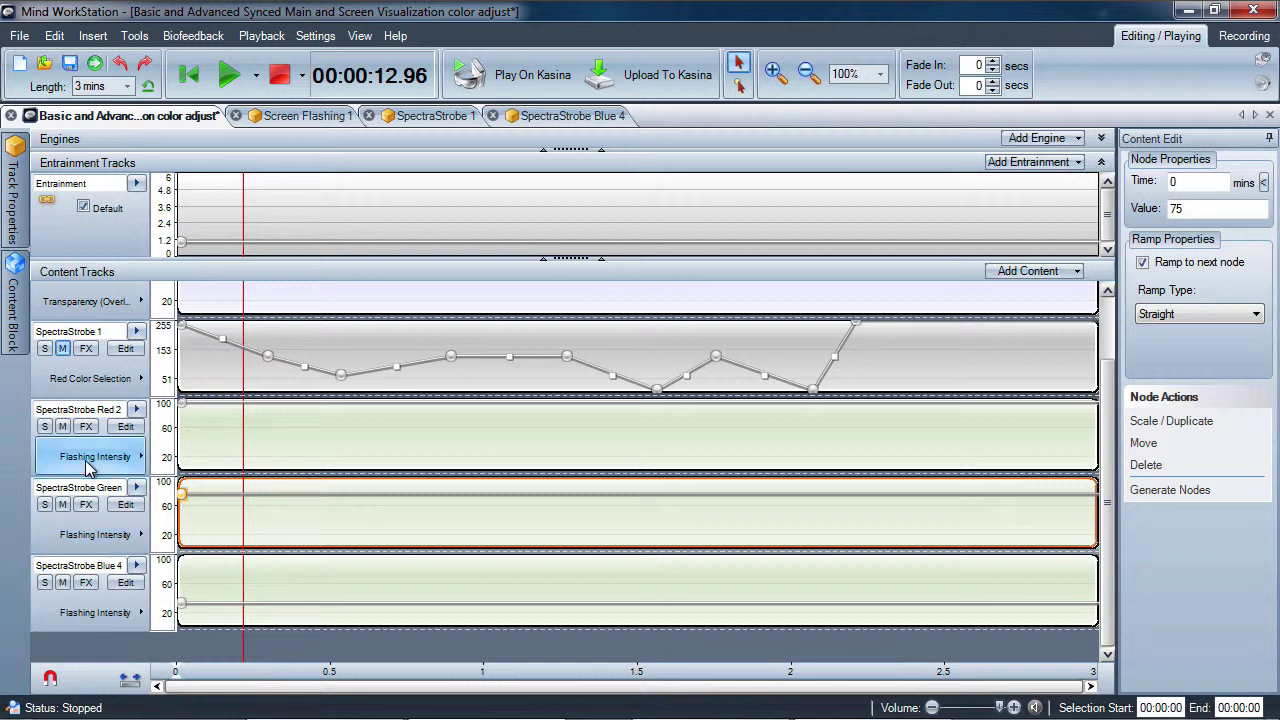
click(88, 468)
click(186, 462)
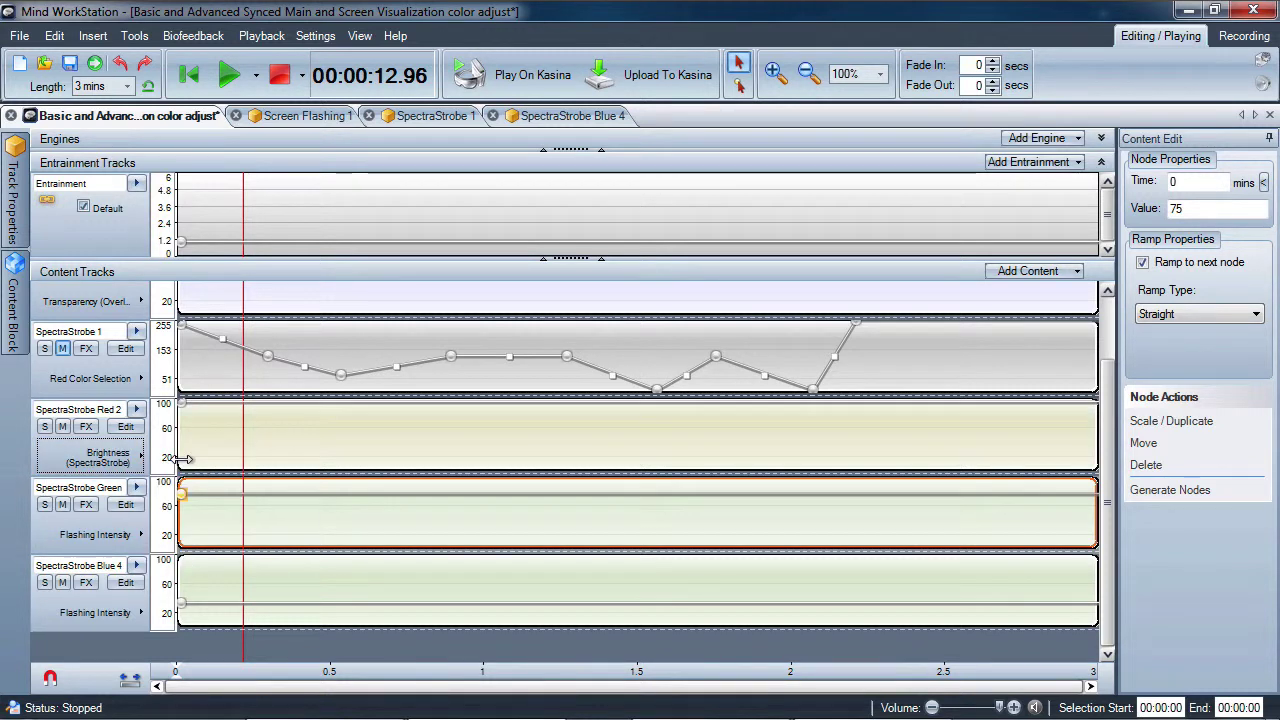
click(138, 457)
click(205, 489)
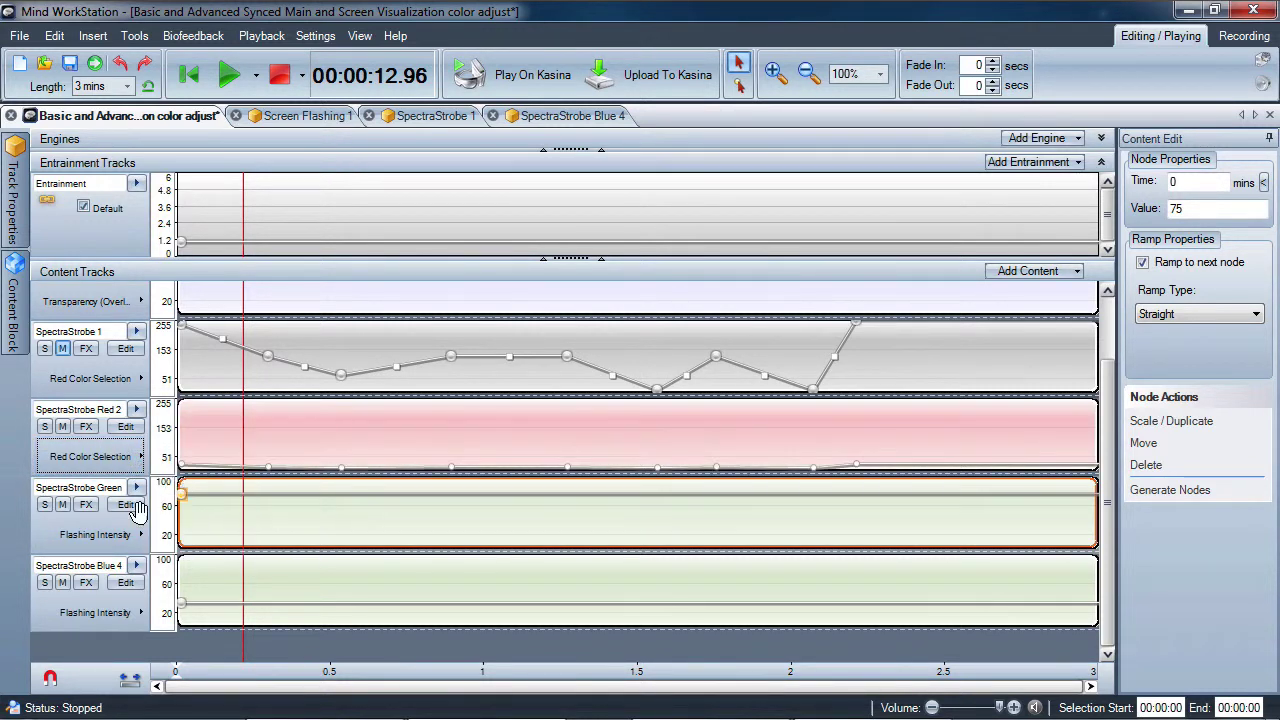
Switch Green and Blue 4 back to their Green and Blue Color Selection lanes.
click(109, 534)
click(185, 568)
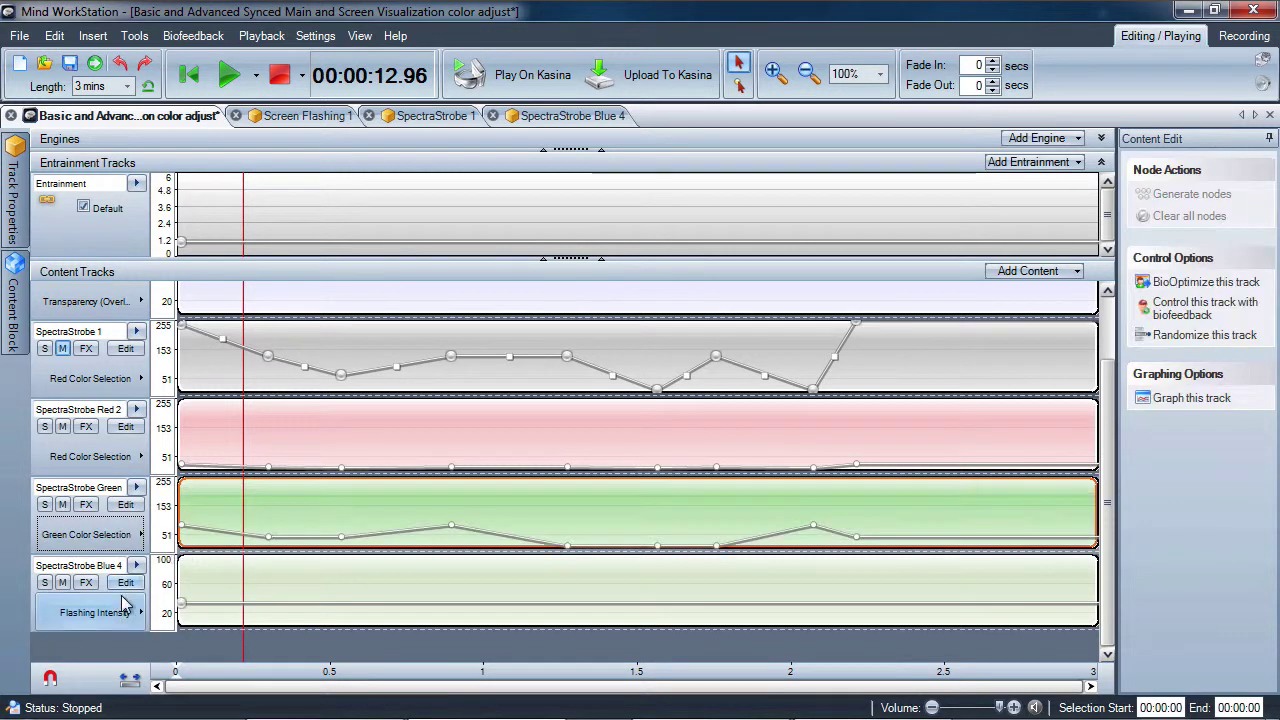
click(120, 609)
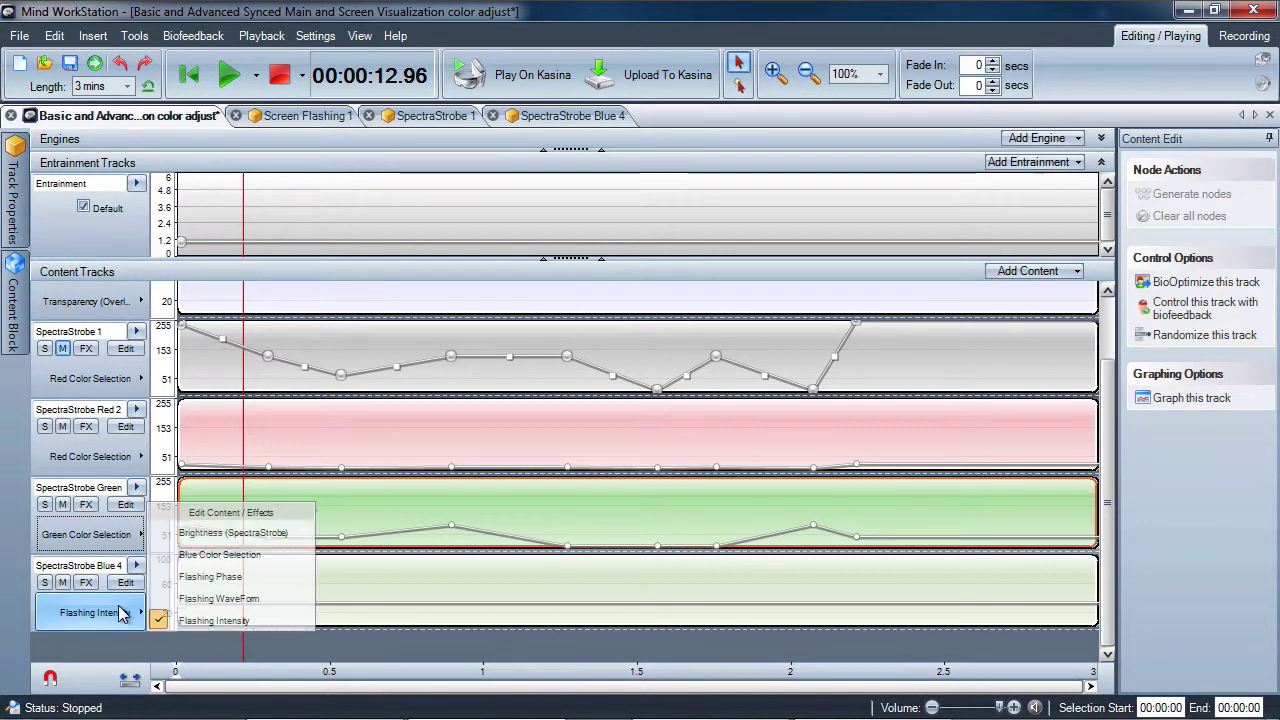
click(219, 555)
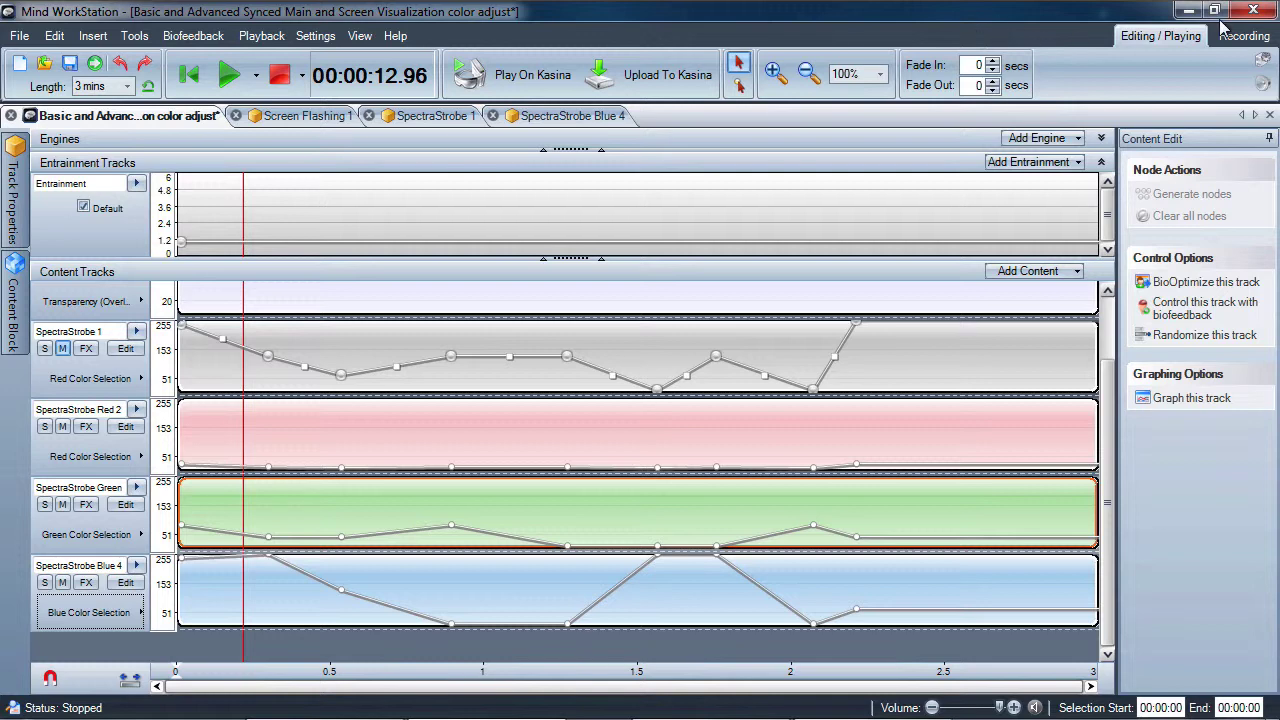
Minimize Mind WorkStation, restore Chrome, and switch to the RGB Explorer tab.
click(1187, 10)
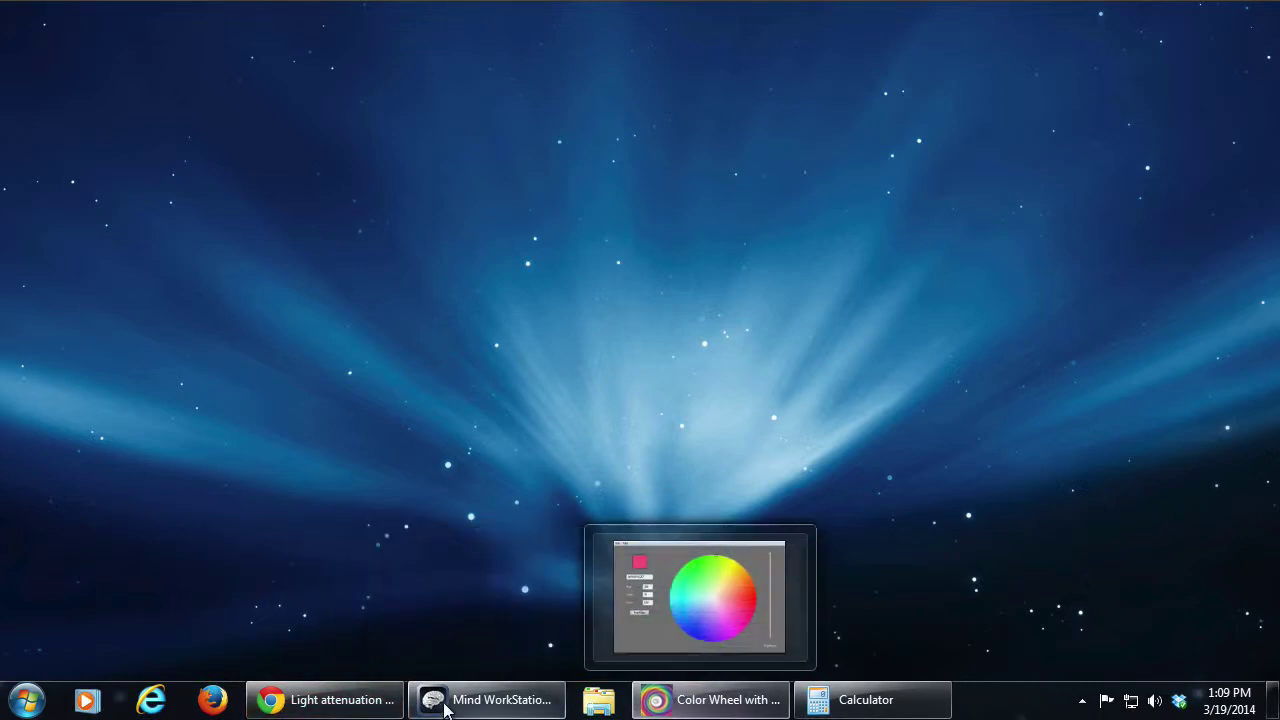
click(350, 704)
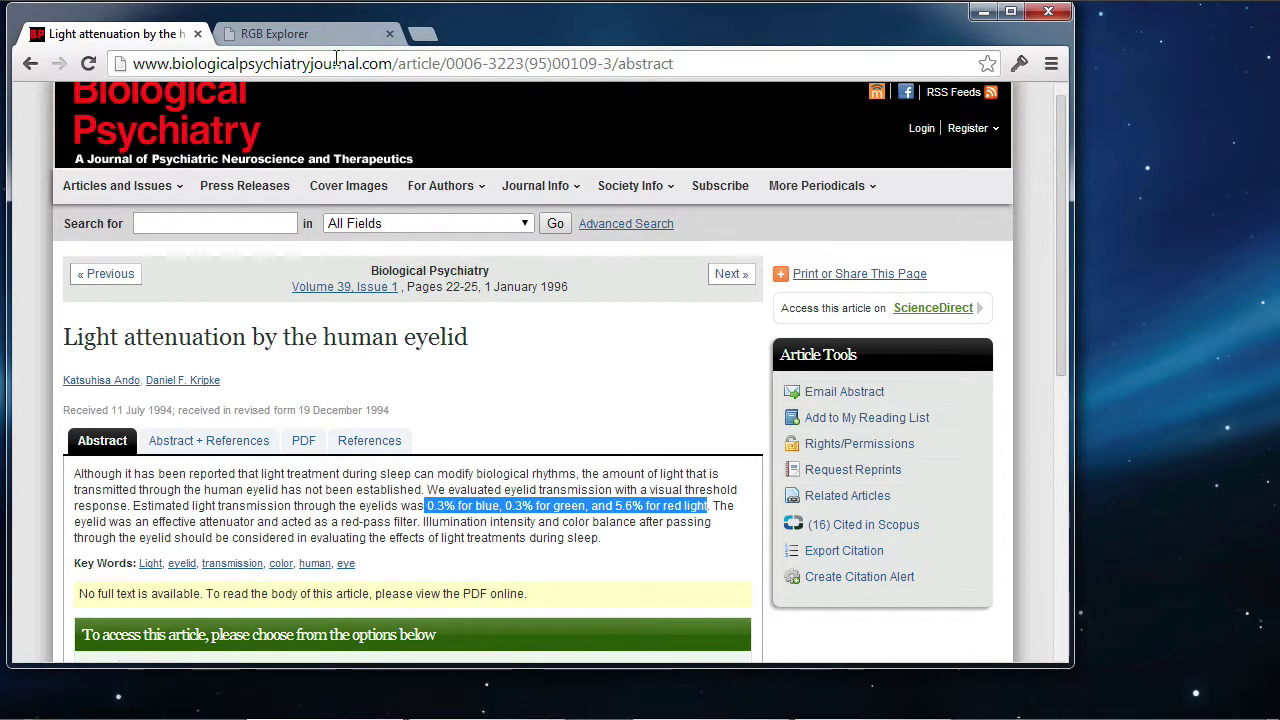
click(329, 35)
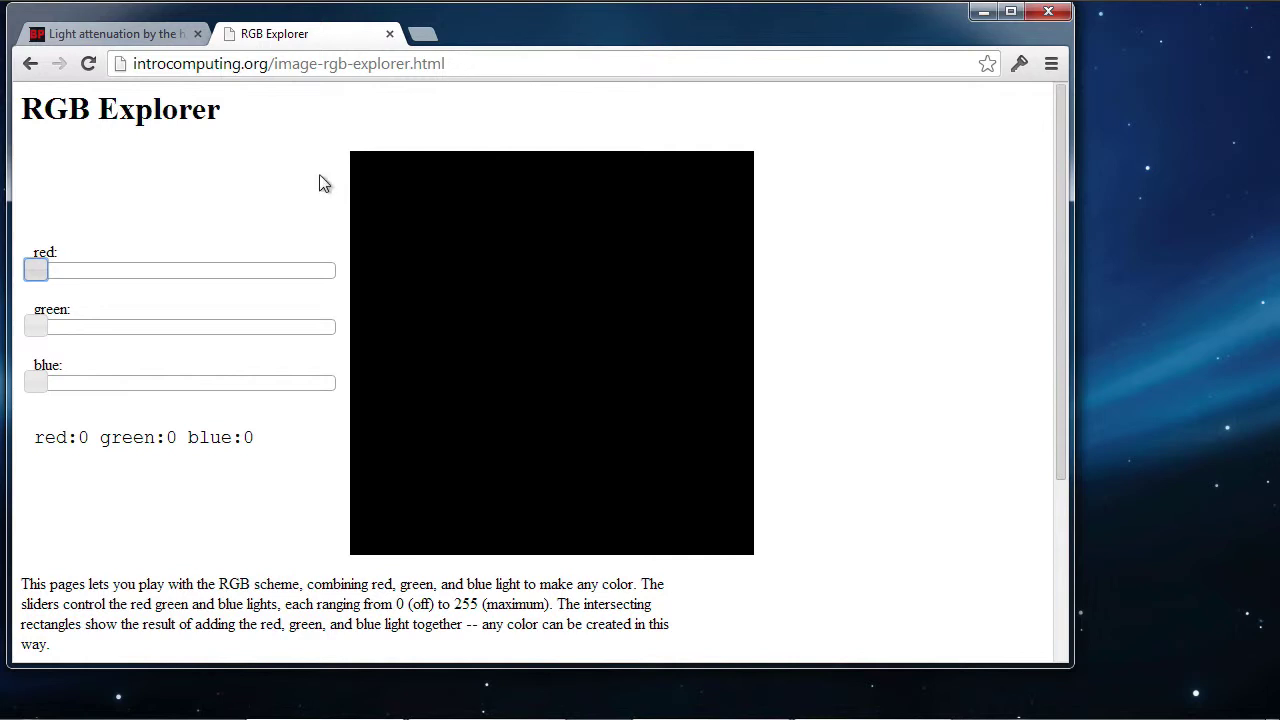
Add red, green and blue light to the RGB Explorer mix with the sliders.
drag(226, 113, 20, 112)
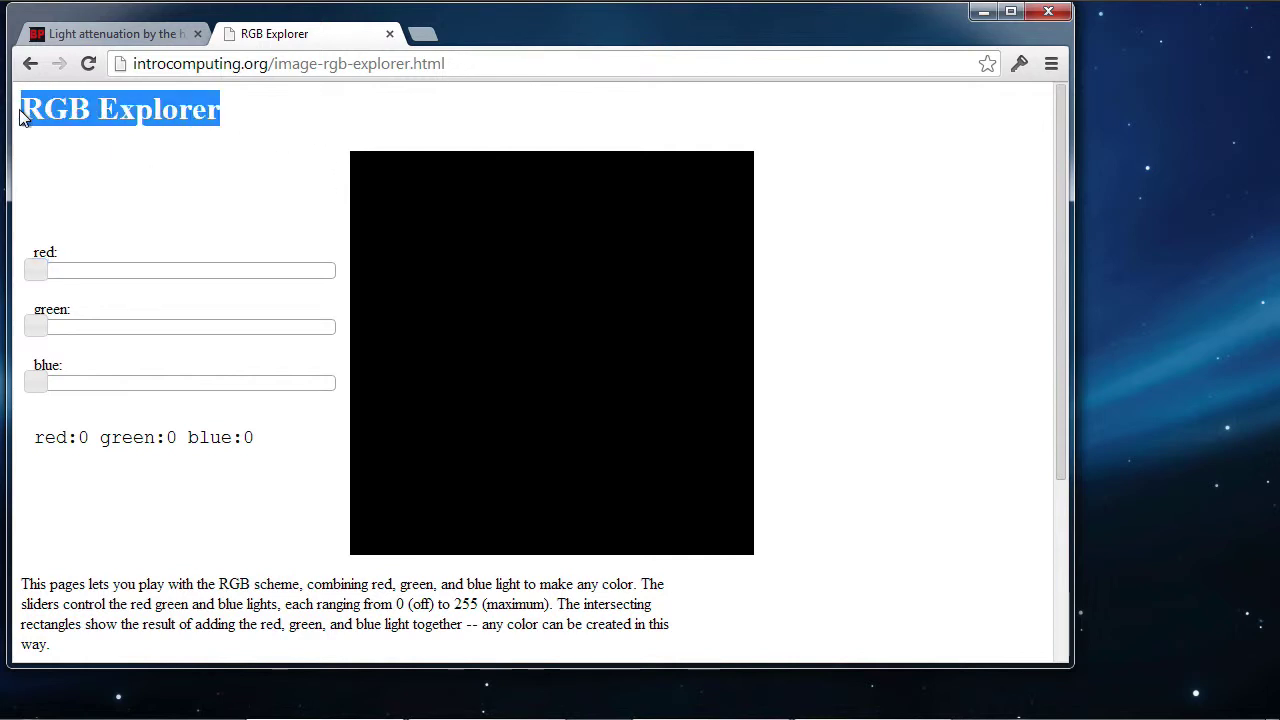
click(146, 161)
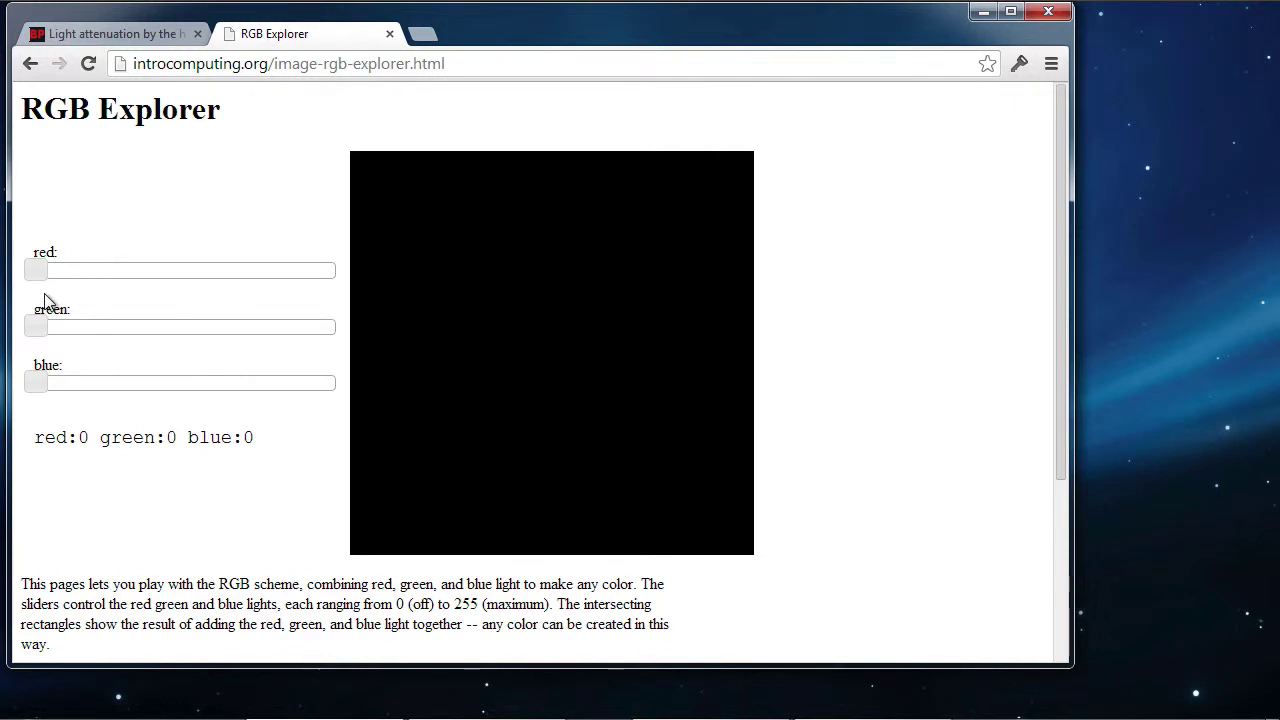
drag(36, 279, 240, 292)
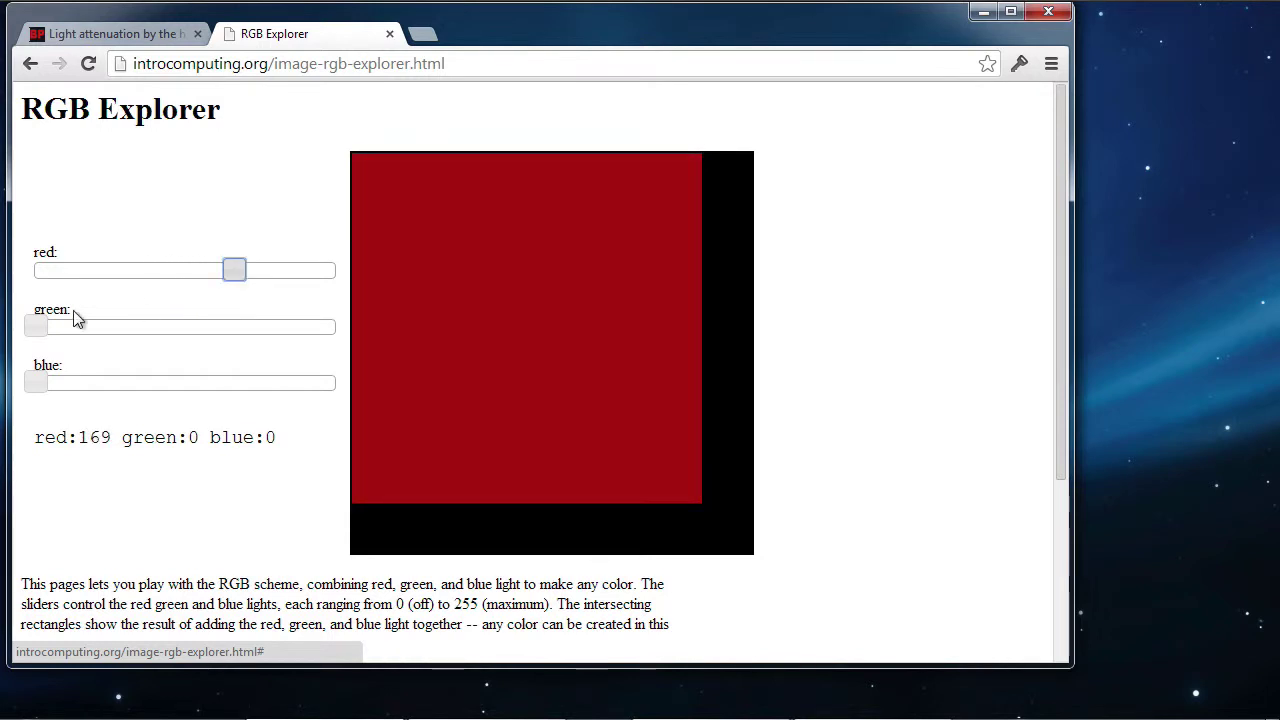
drag(36, 333, 291, 335)
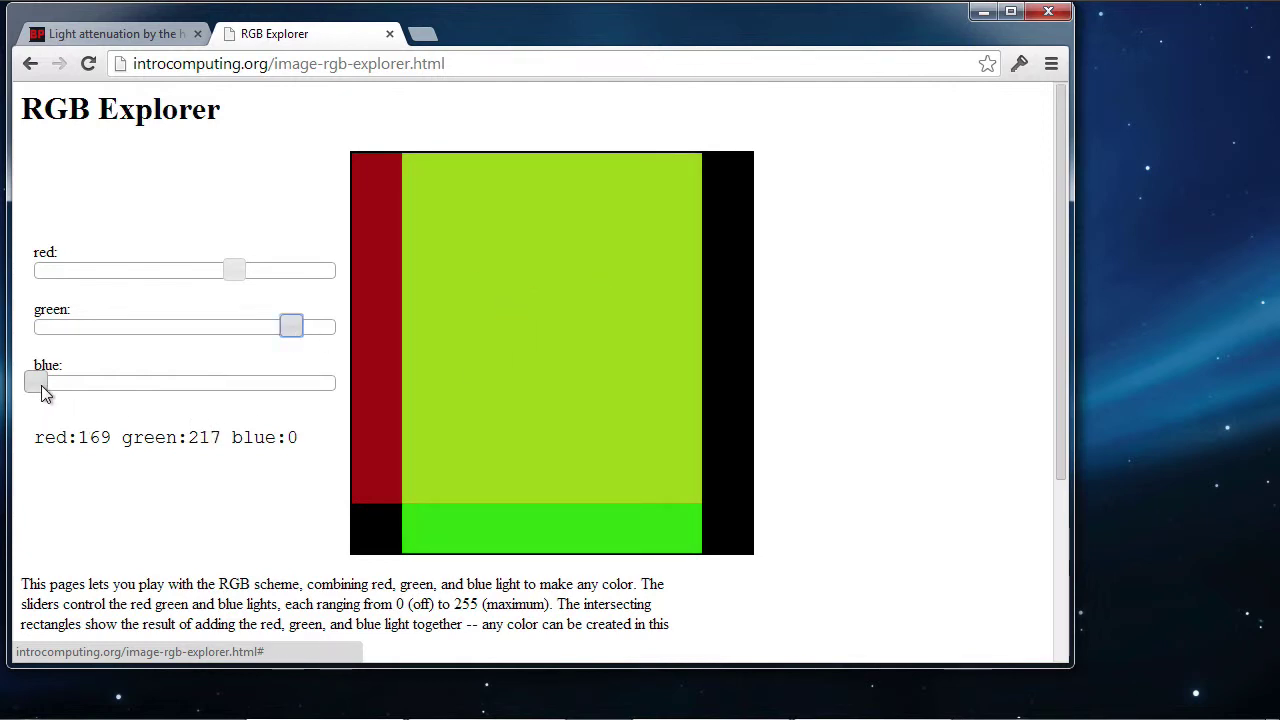
drag(38, 386, 291, 386)
Rebalance the sliders into a magenta mix: red 213, green 34, blue 133.
drag(286, 331, 259, 328)
drag(241, 272, 273, 271)
drag(257, 327, 26, 338)
drag(289, 386, 197, 387)
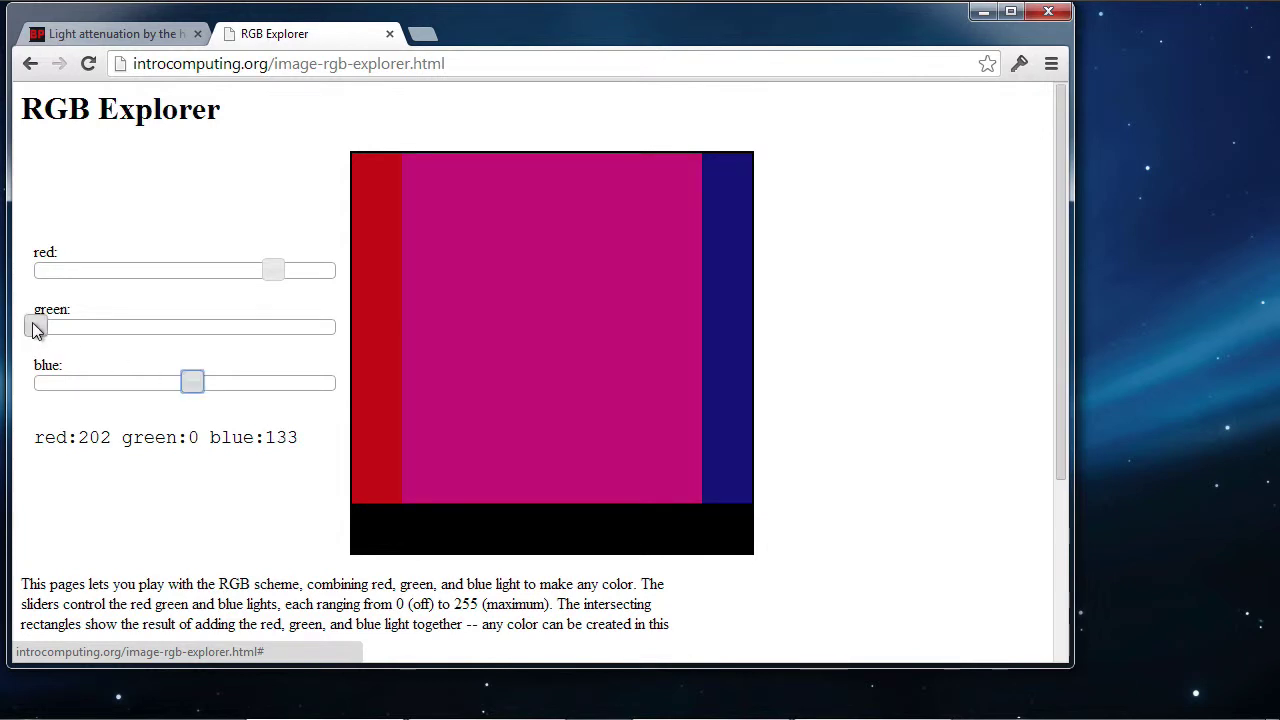
drag(37, 331, 78, 330)
mouse_move(277, 276)
mouse_down()
mouse_move(86, 280)
mouse_move(297, 276)
mouse_up()
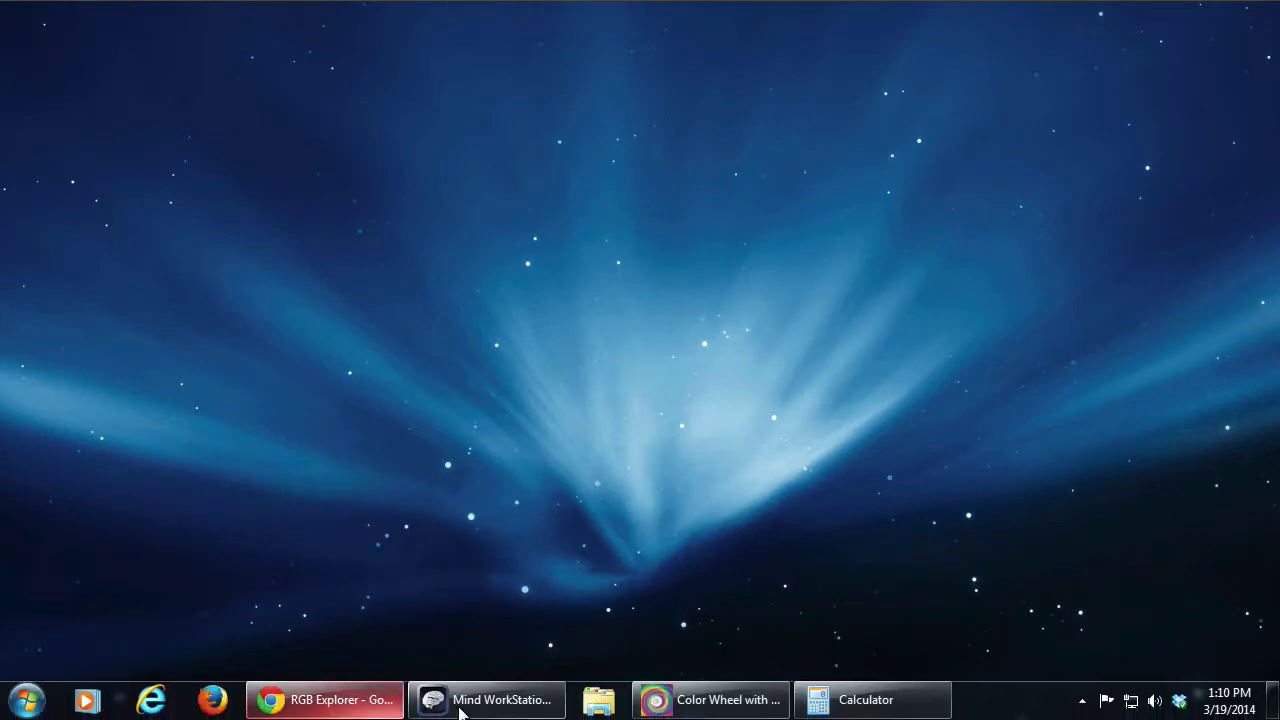
Restore Mind WorkStation from the taskbar and select the Entrainment track block.
click(471, 699)
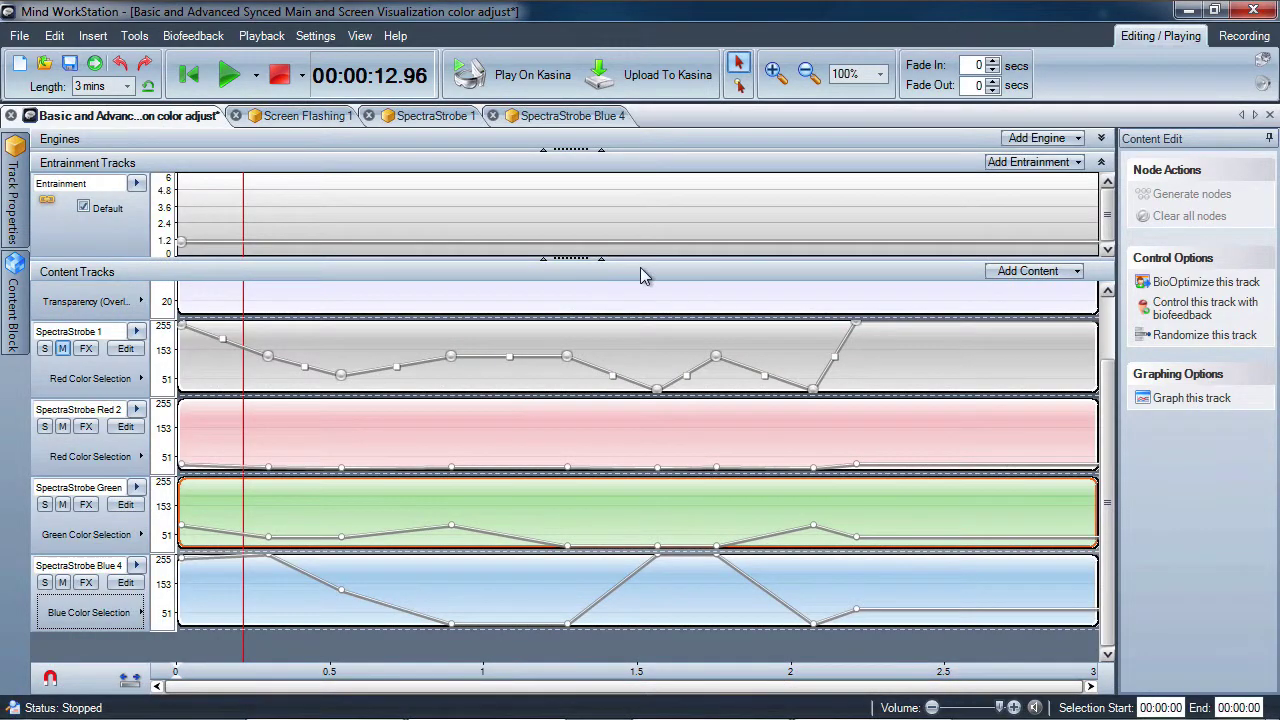
click(345, 219)
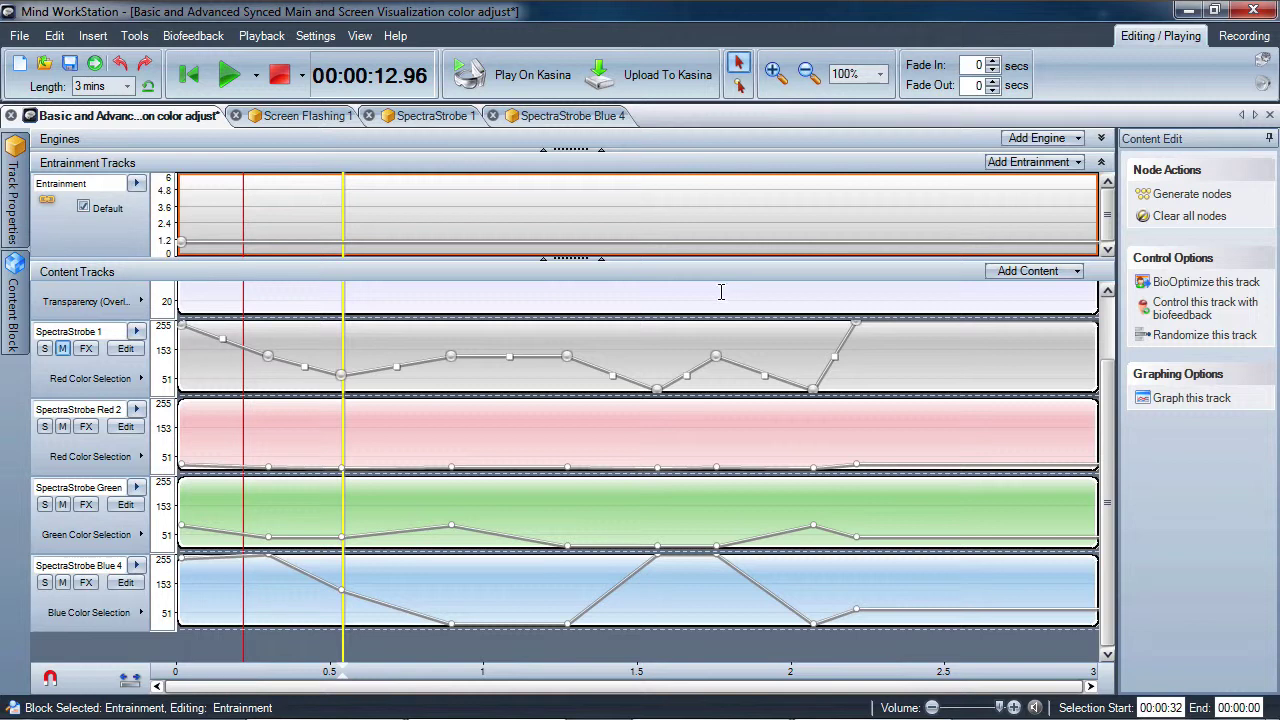
Check SpectraStrobe 1's color lanes, then sync the Red 2 block with SpectraStrobe 1.
click(420, 116)
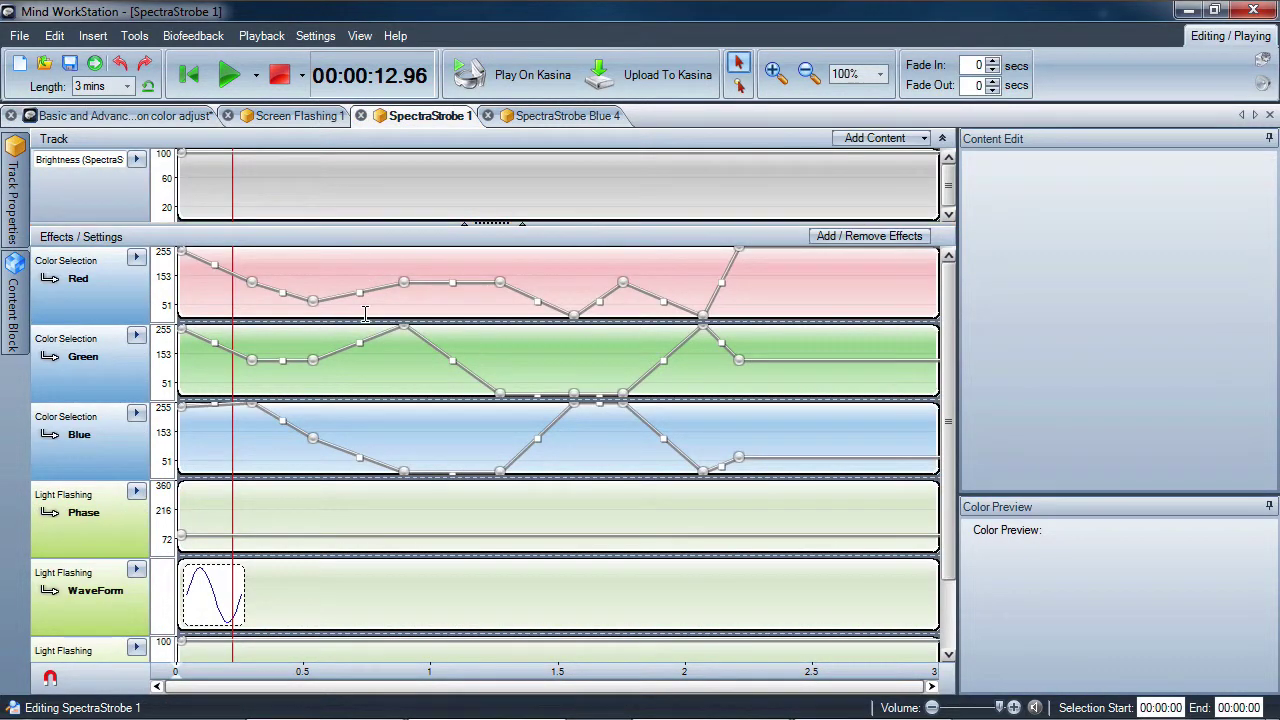
click(138, 120)
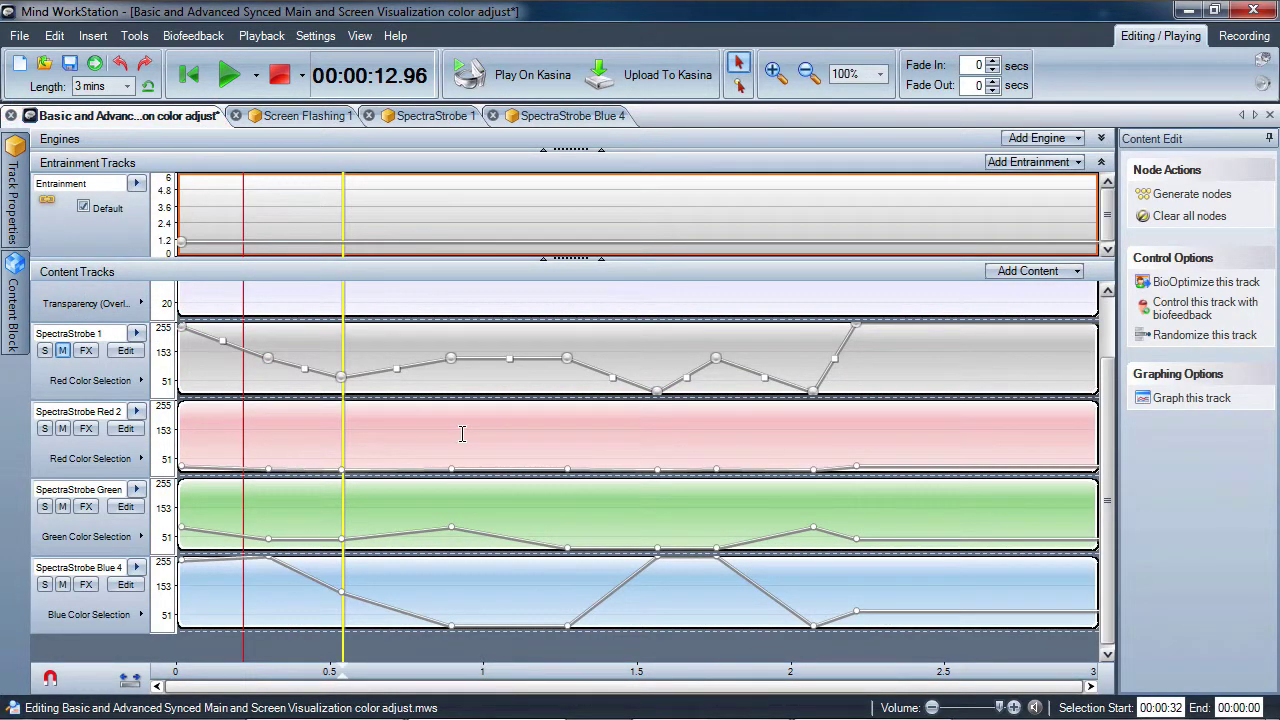
click(419, 432)
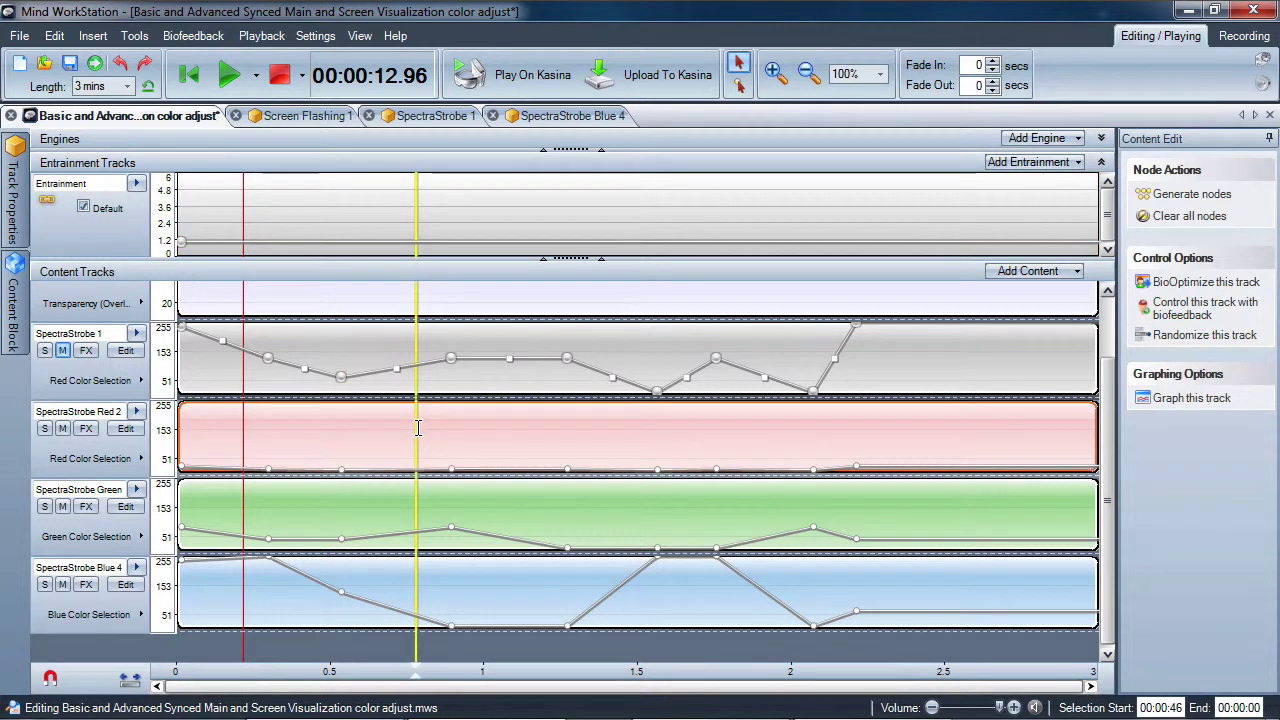
right_click(418, 431)
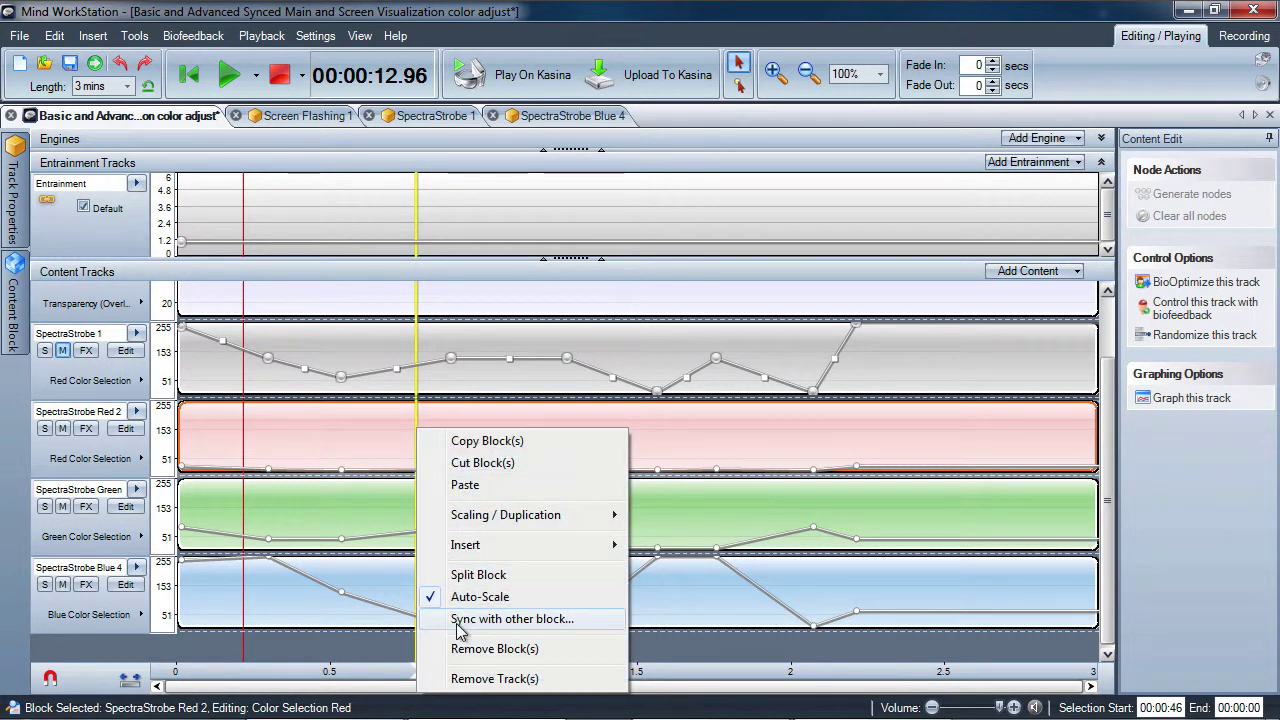
click(410, 352)
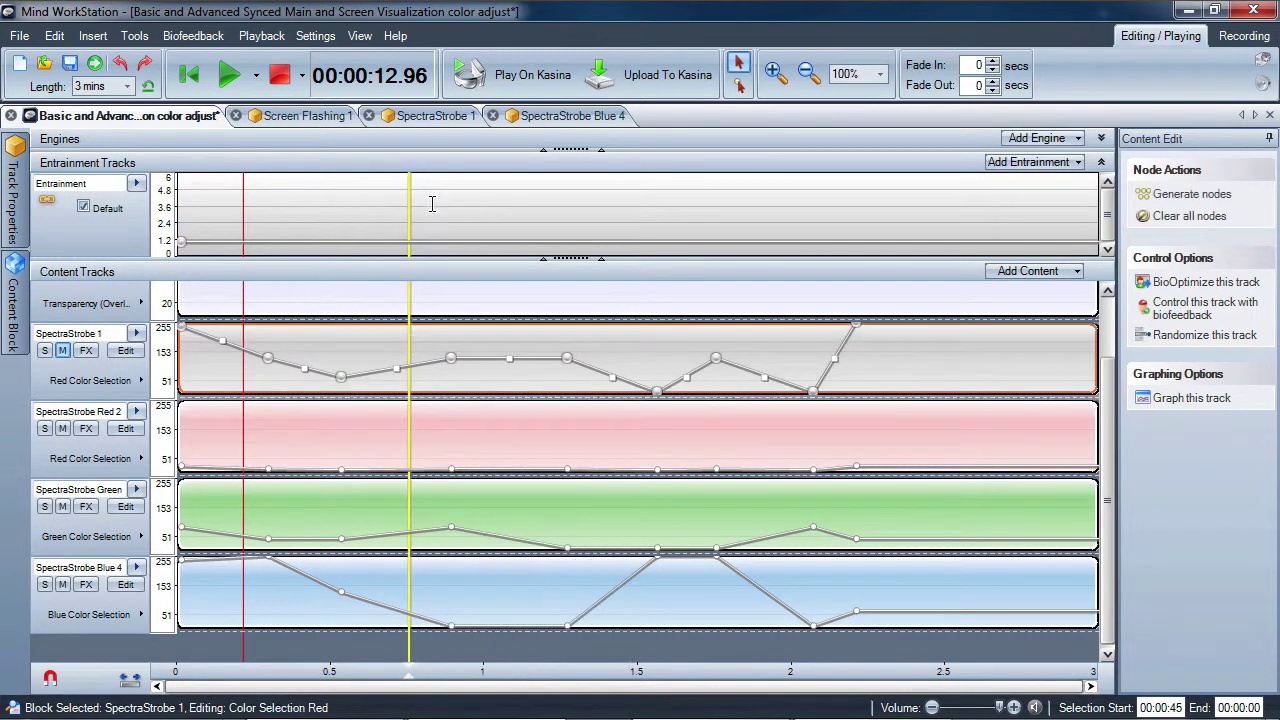
Recheck SpectraStrobe 1's lanes and select the Screen Flashing 1 track.
click(426, 116)
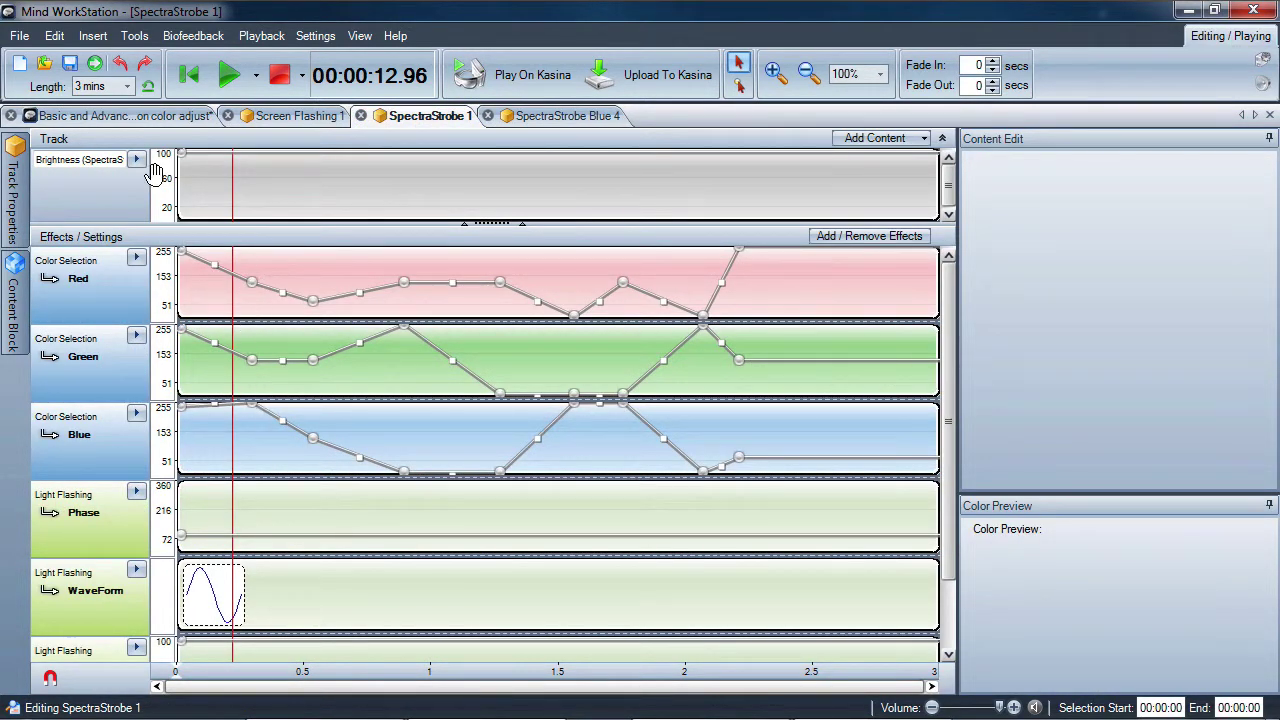
click(107, 117)
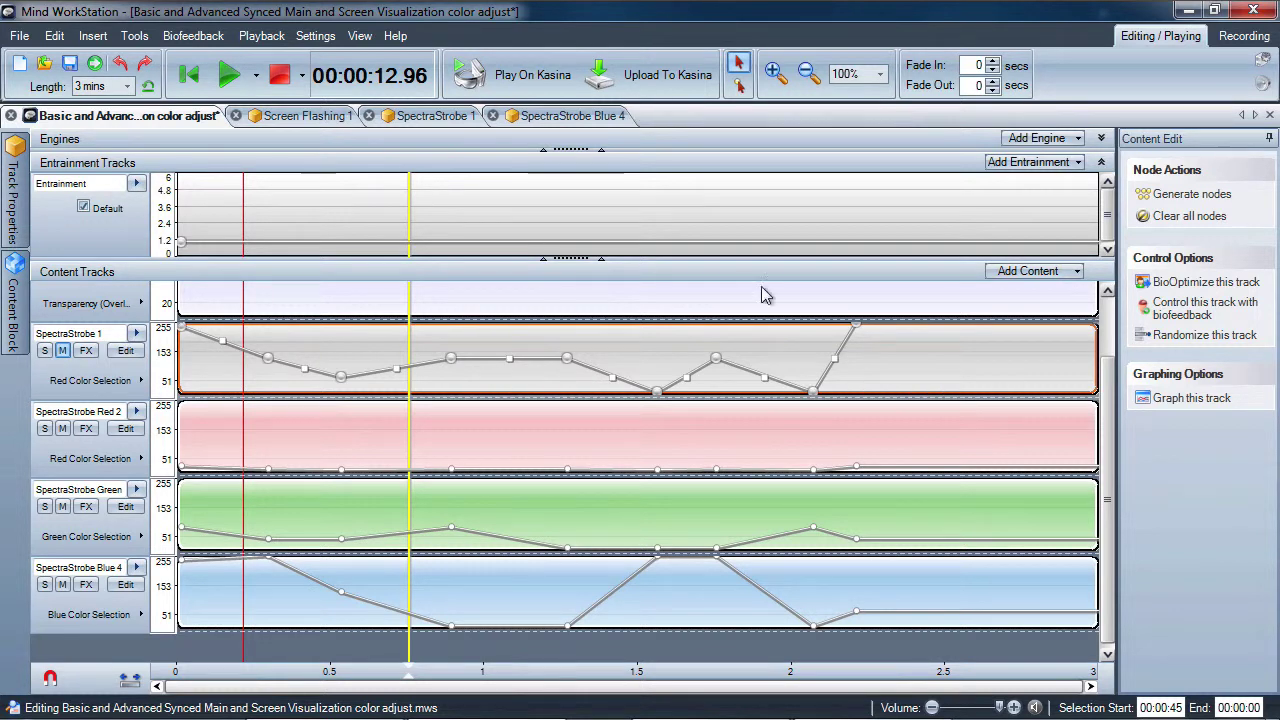
scroll(1113, 398, up, 1)
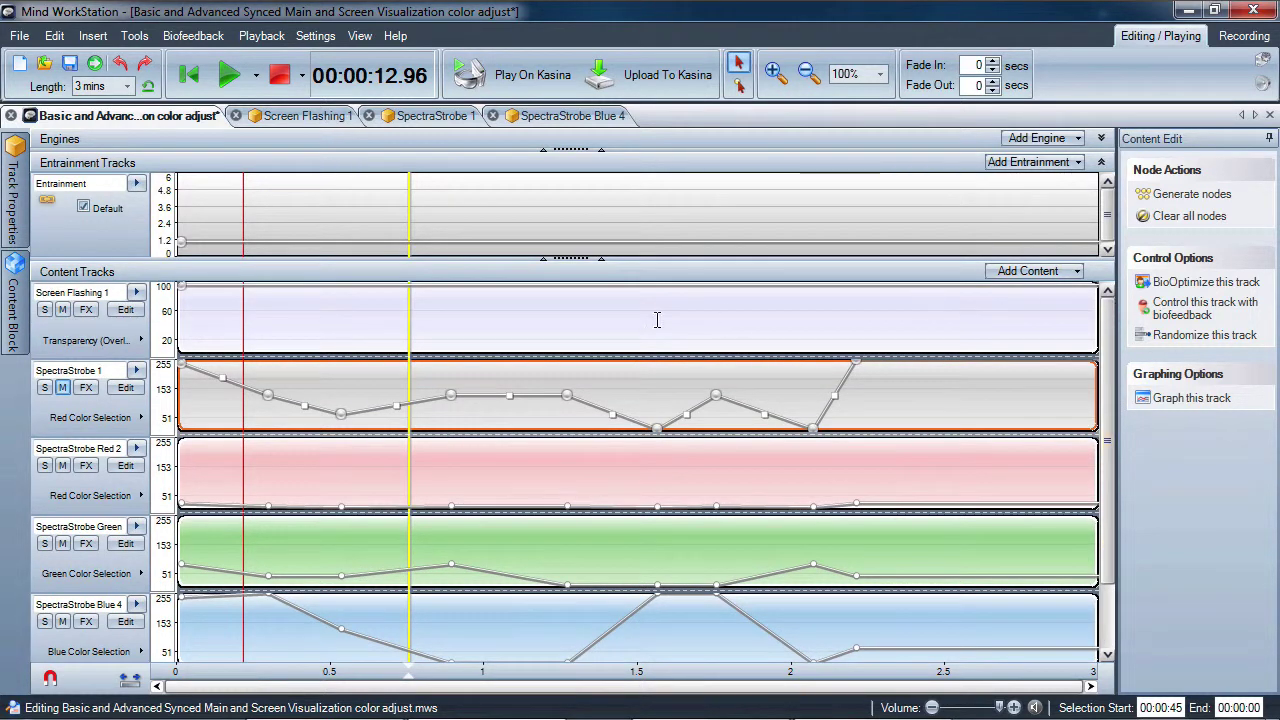
click(528, 335)
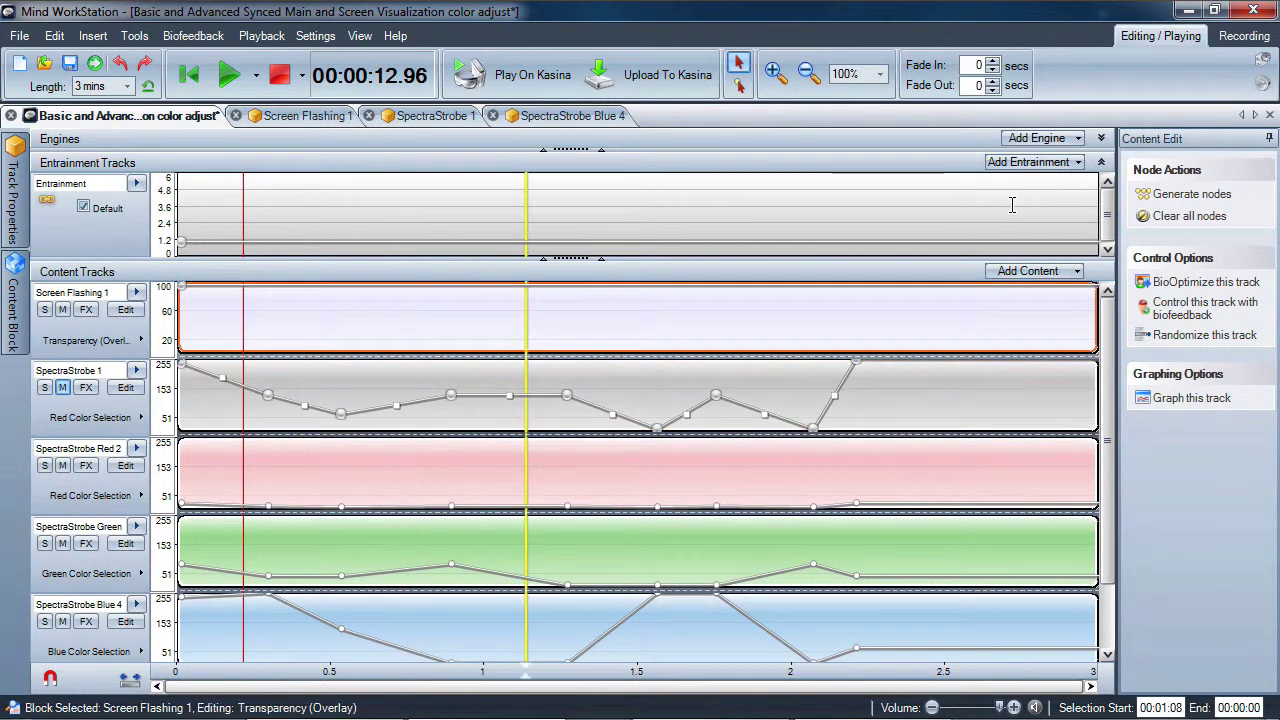
click(1213, 10)
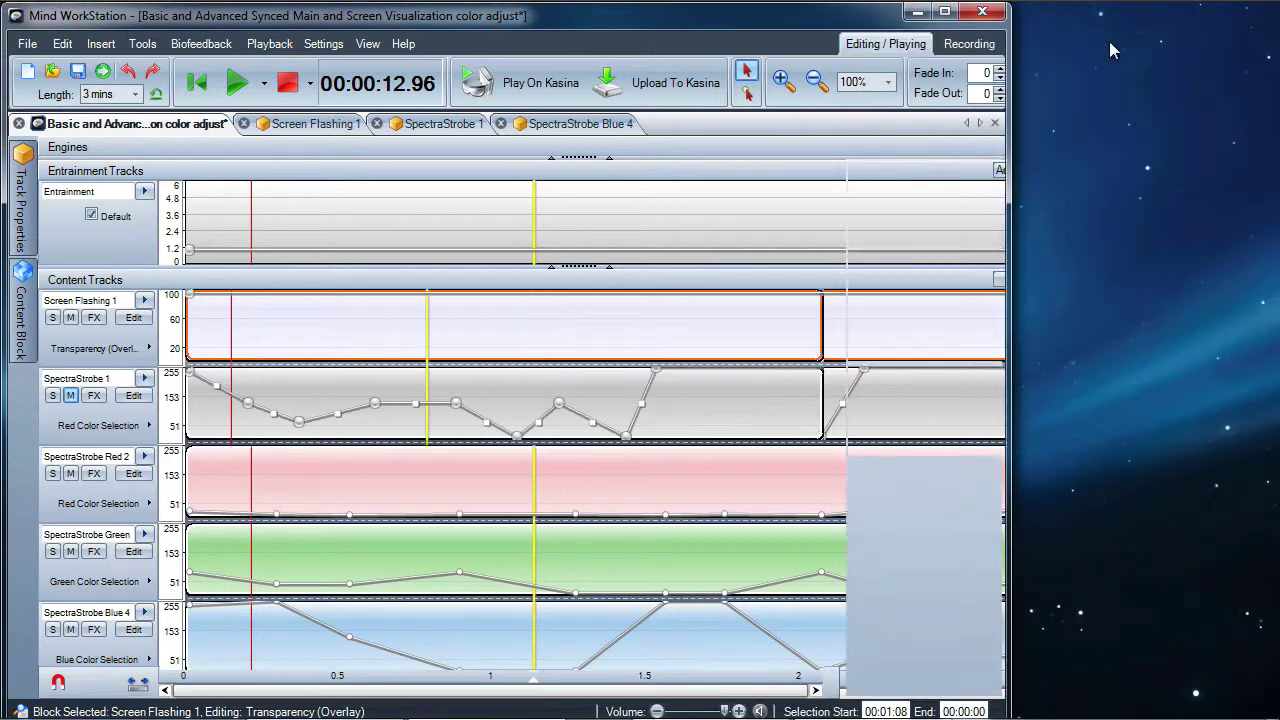
click(237, 83)
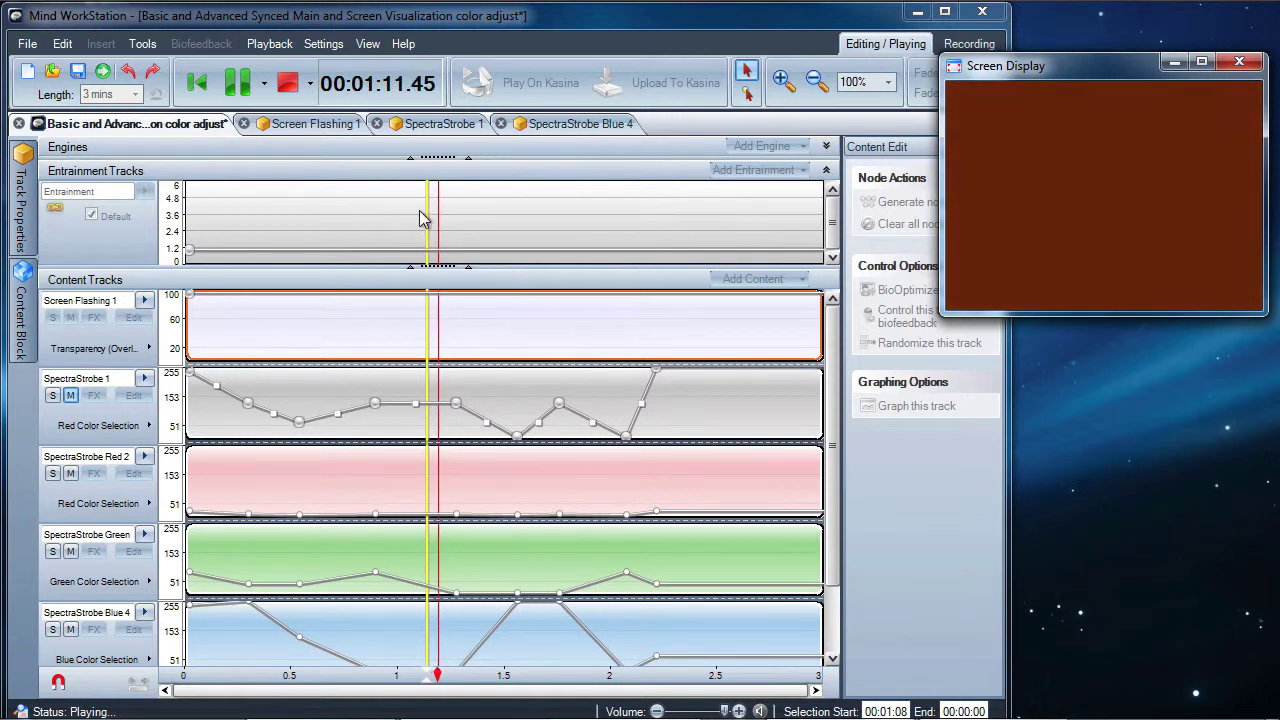
click(286, 86)
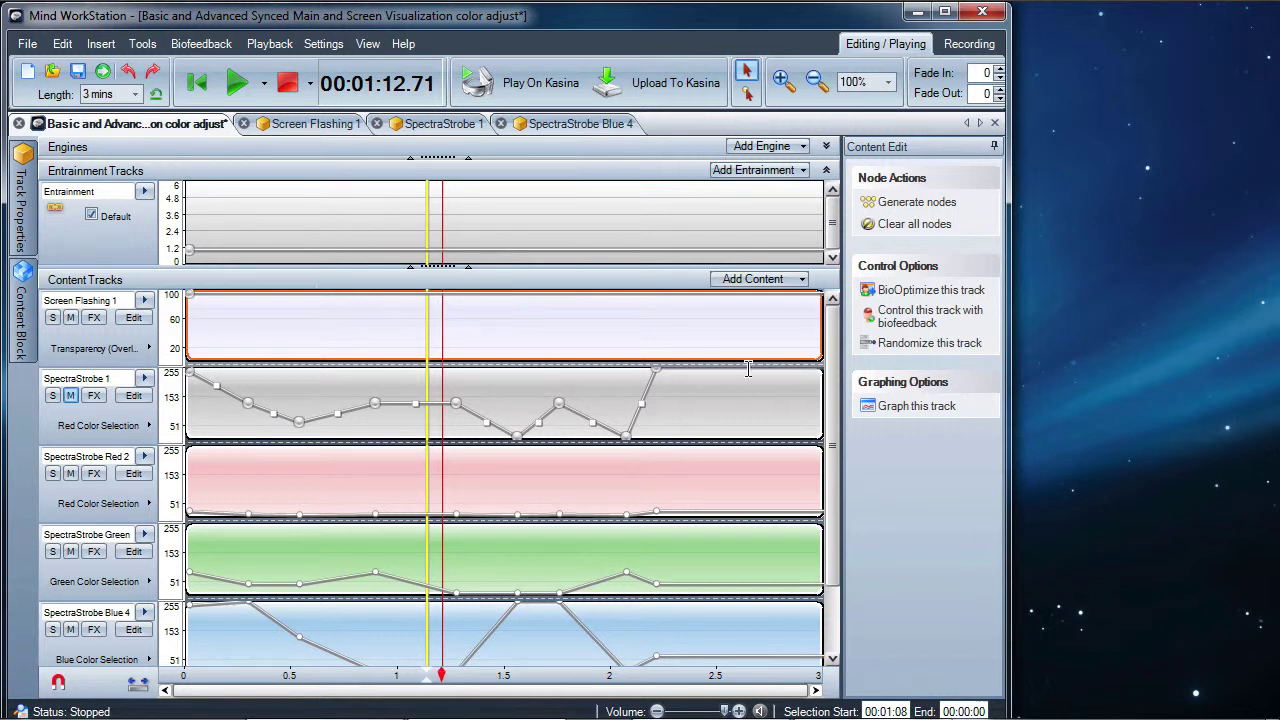
click(944, 12)
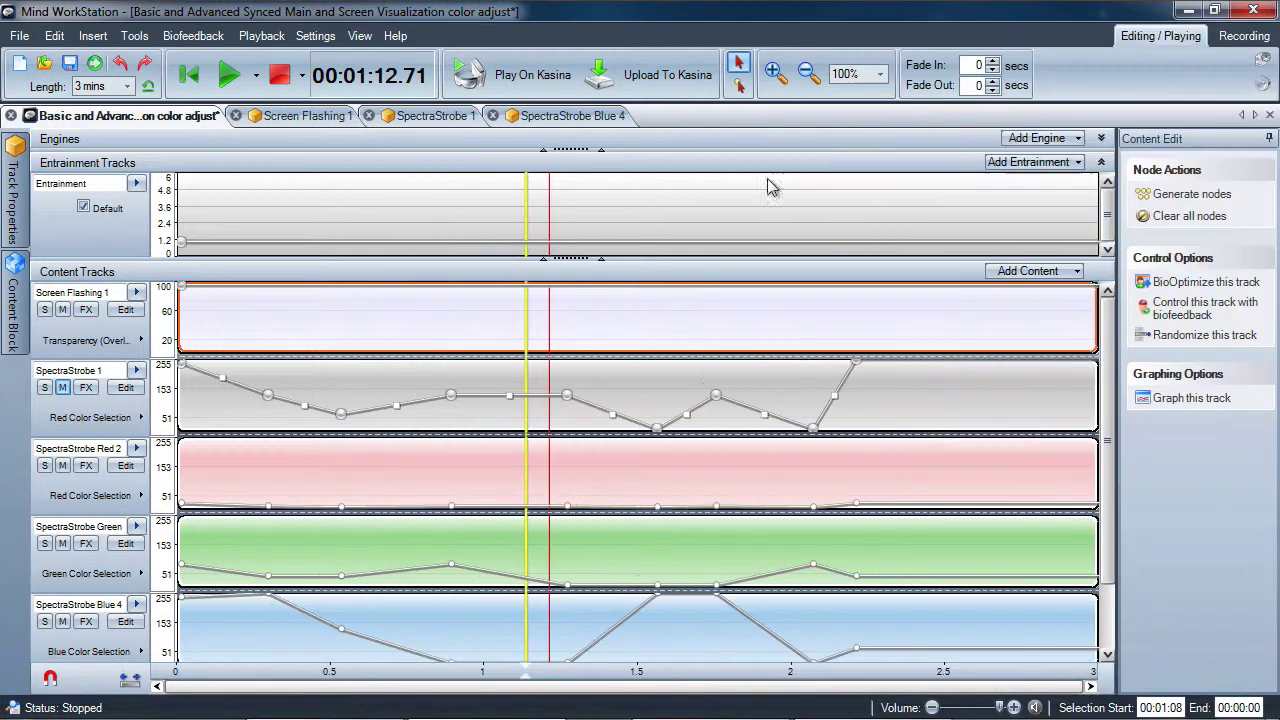
click(330, 478)
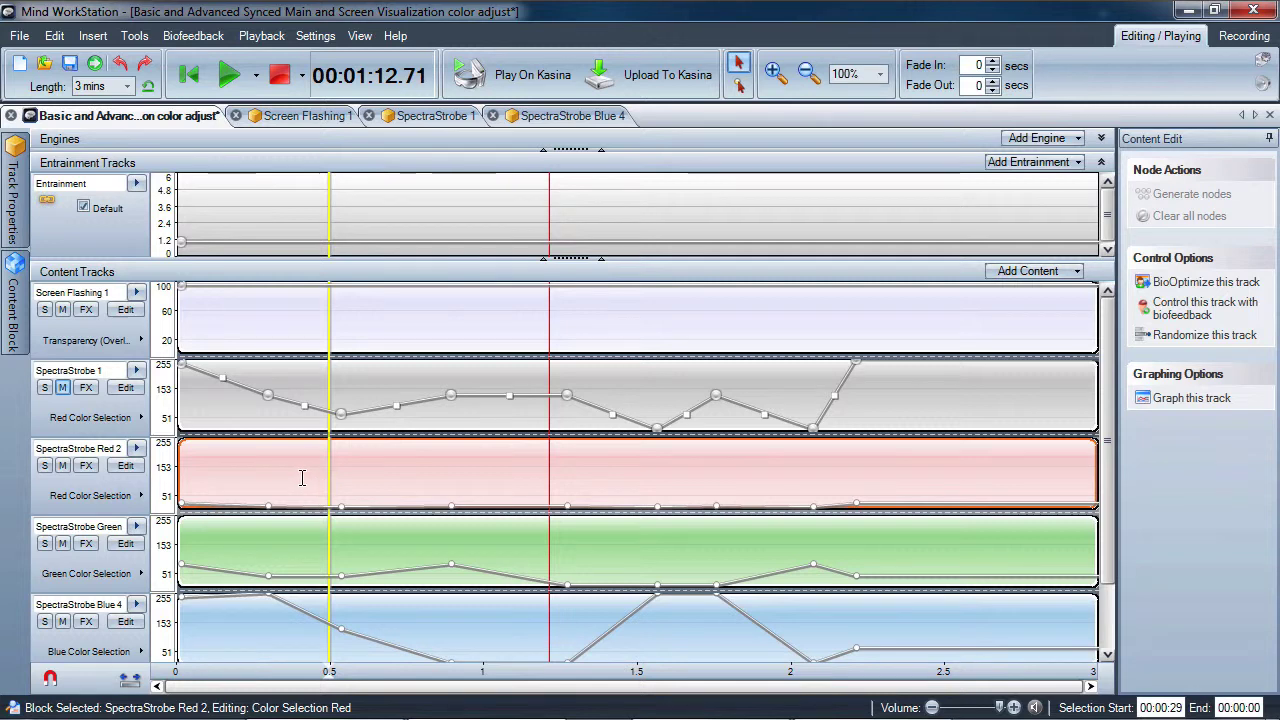
click(301, 477)
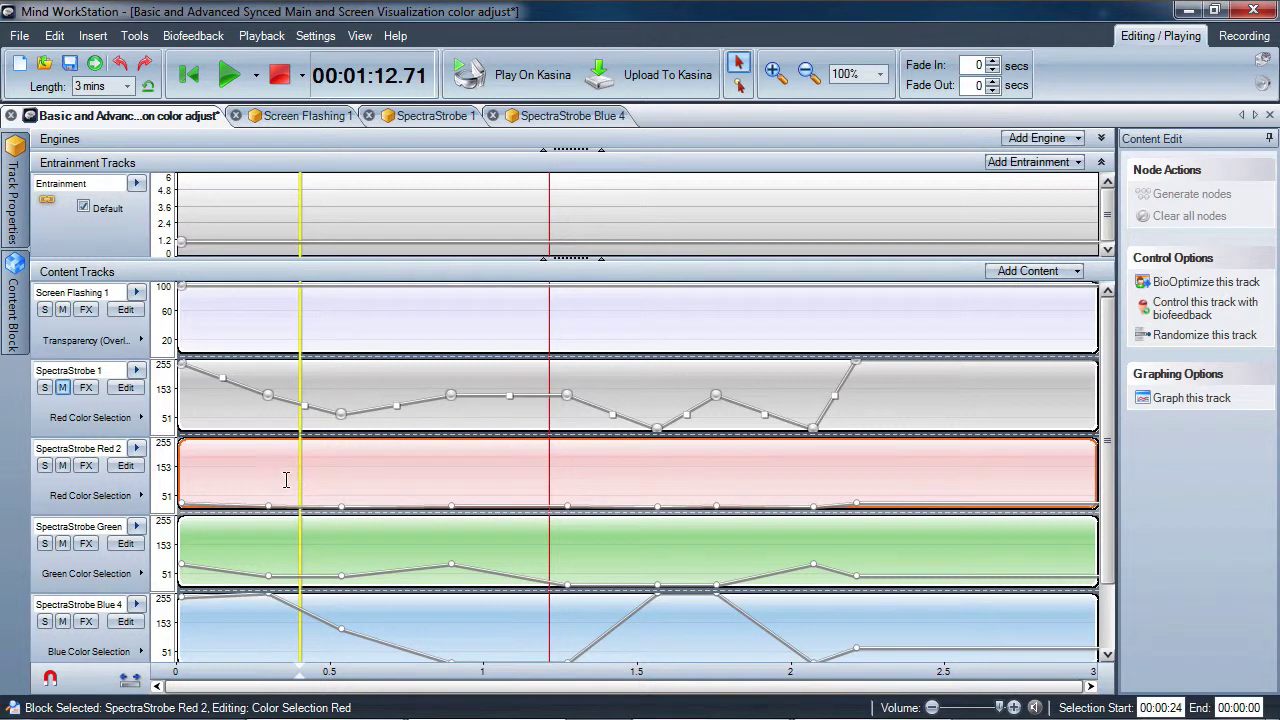
right_click(290, 488)
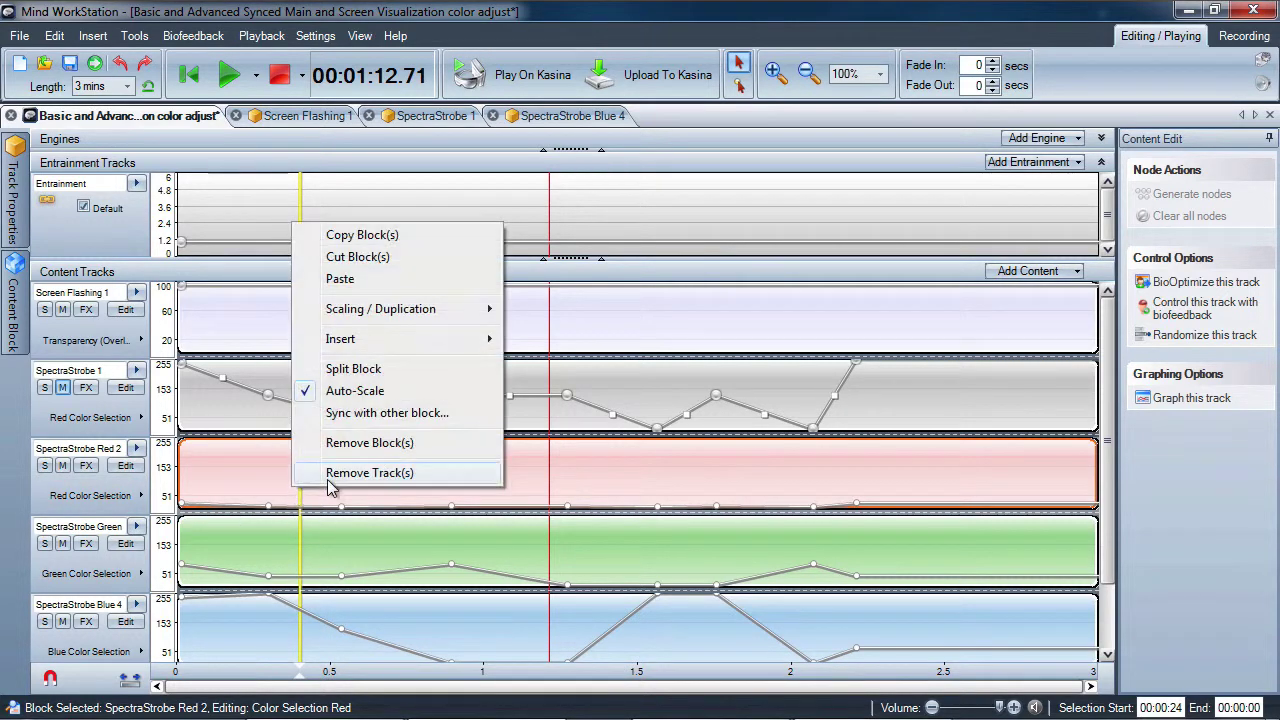
click(384, 418)
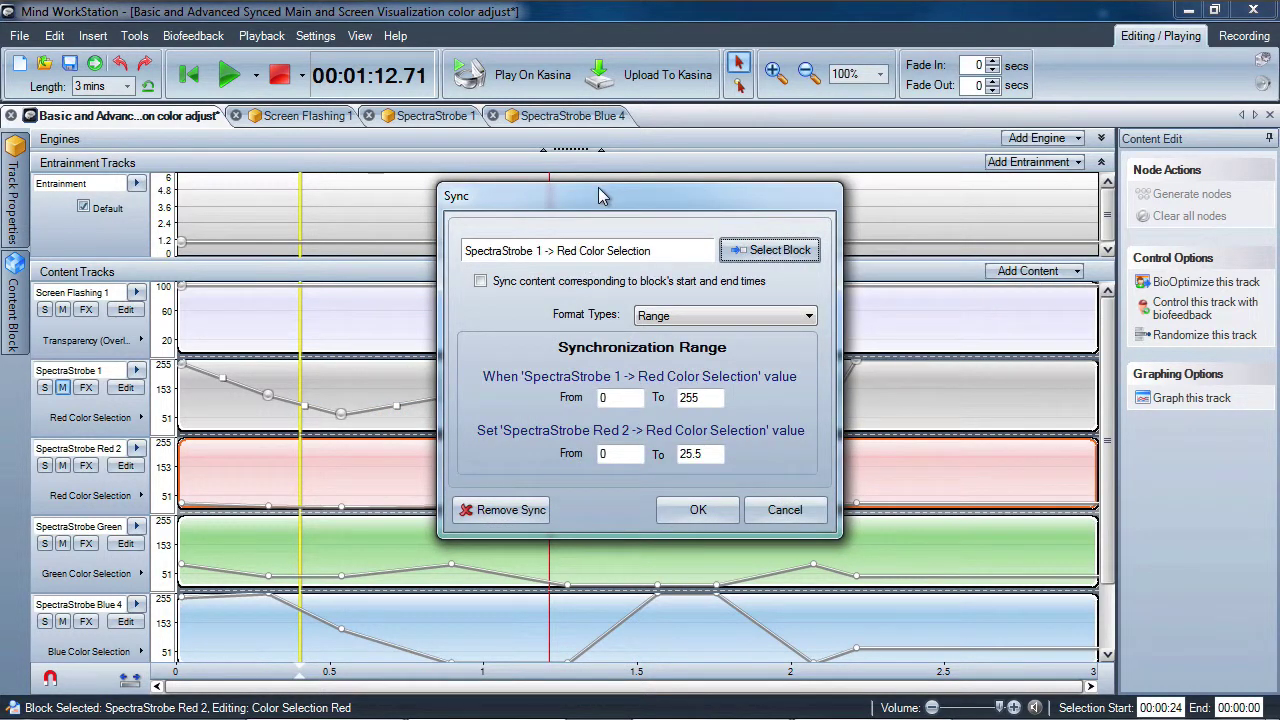
drag(604, 195, 688, 197)
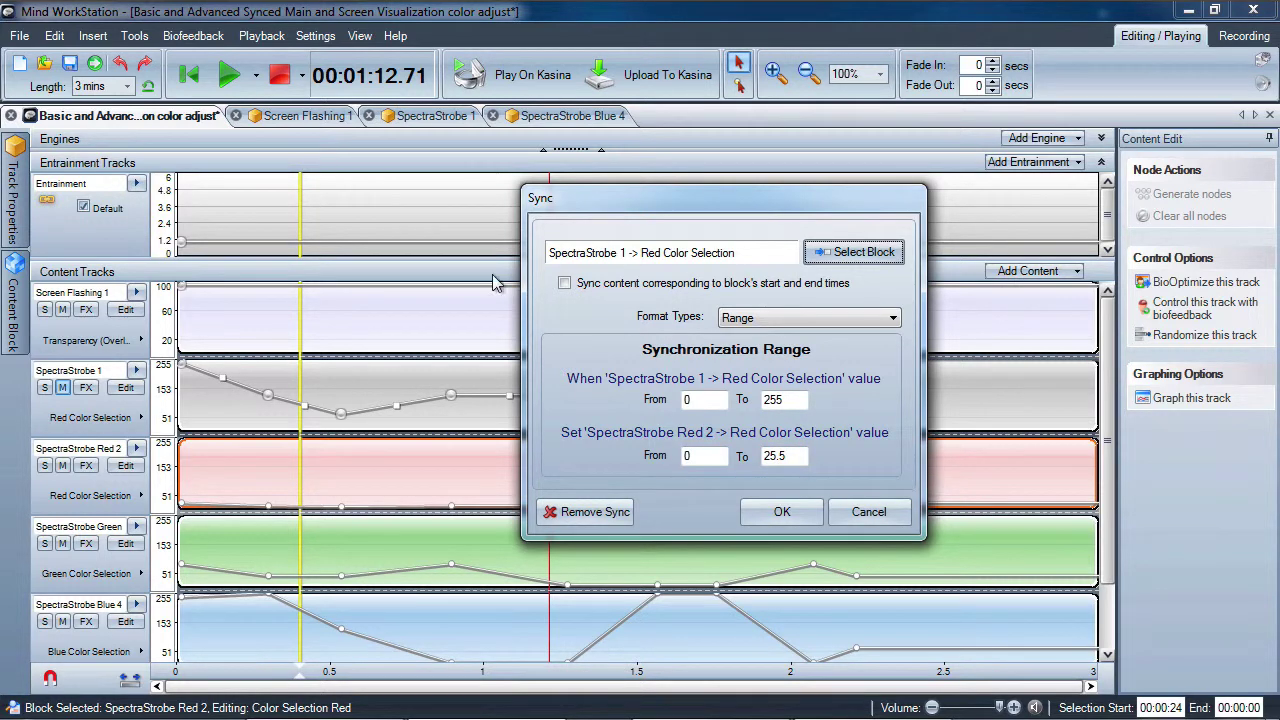
click(880, 510)
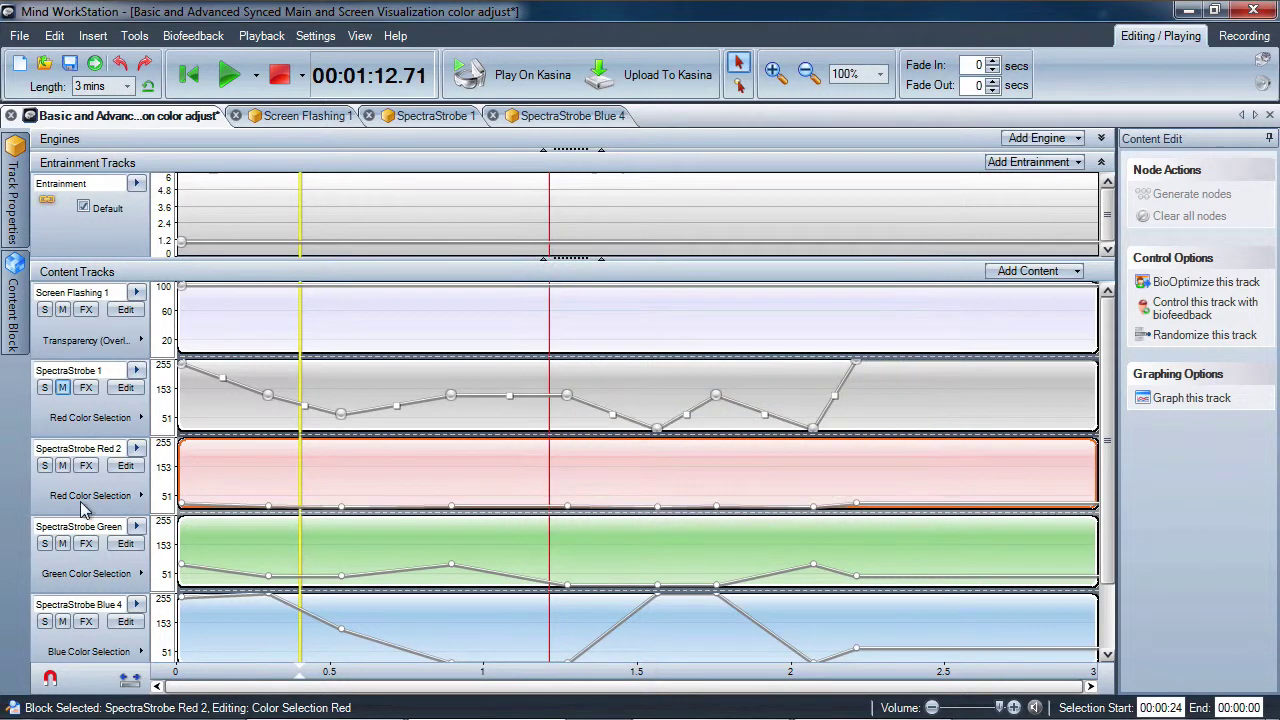
click(86, 497)
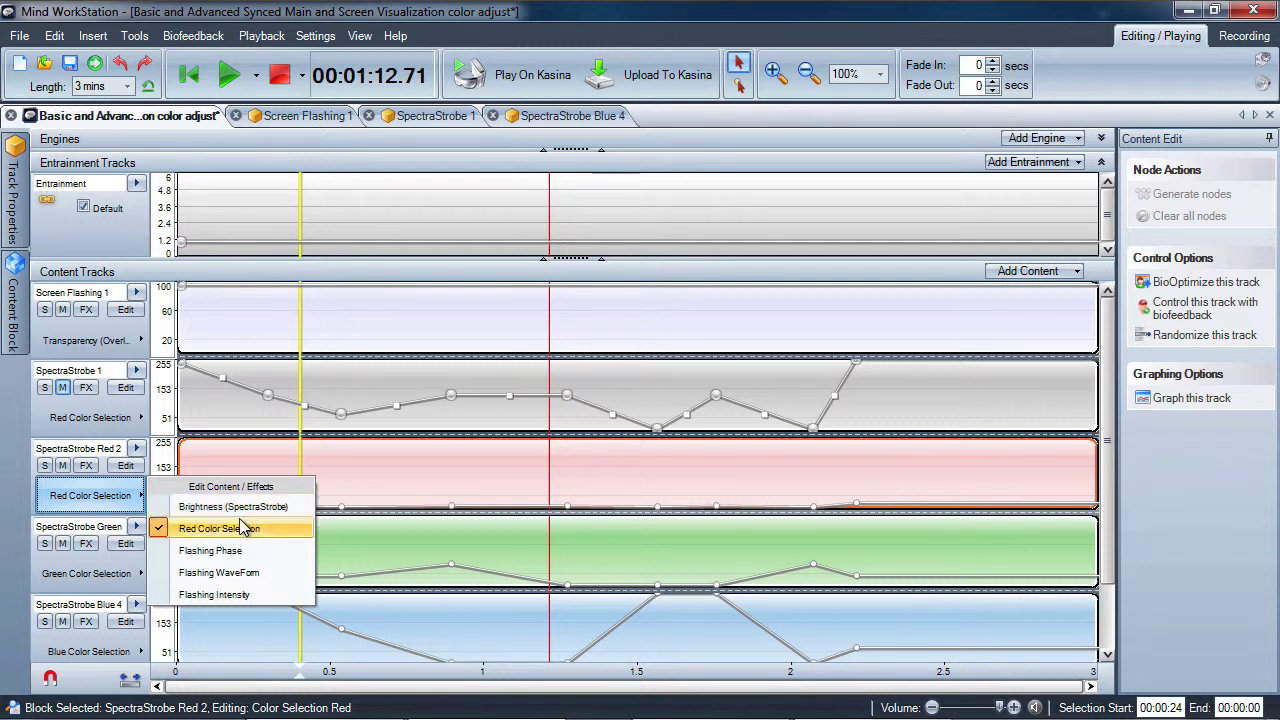
click(403, 496)
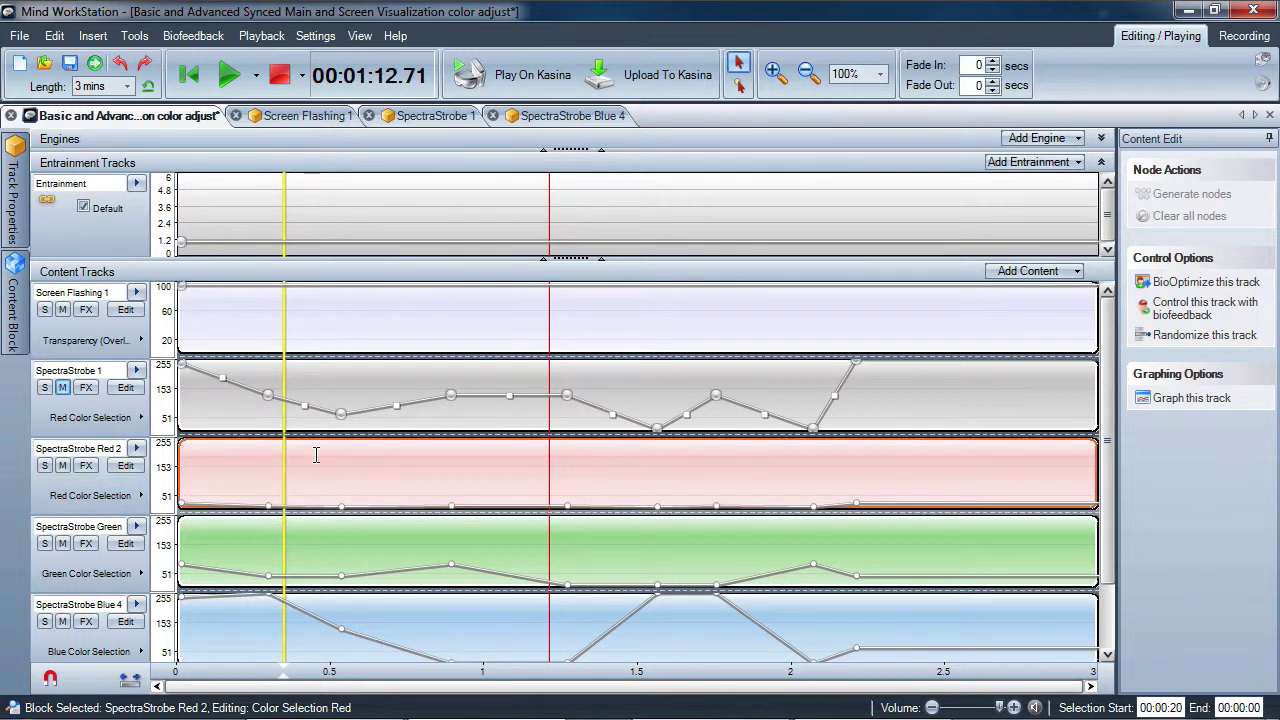
right_click(315, 456)
click(380, 646)
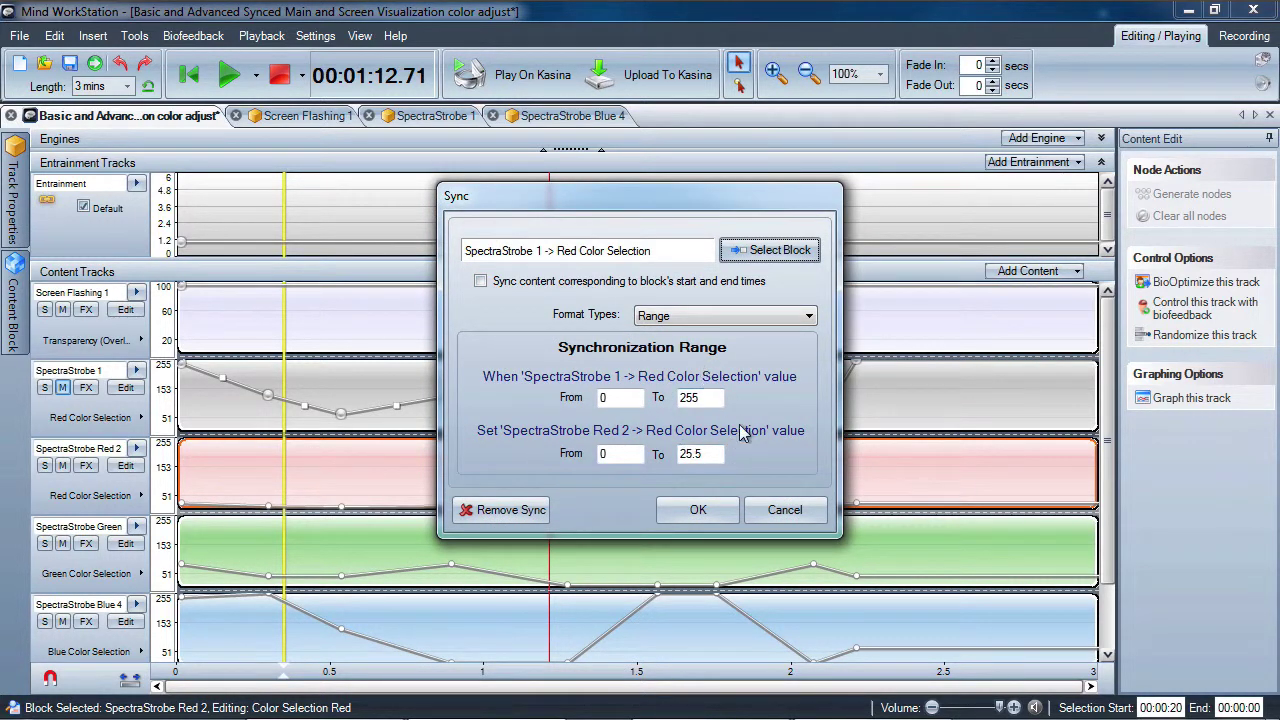
click(785, 510)
right_click(642, 560)
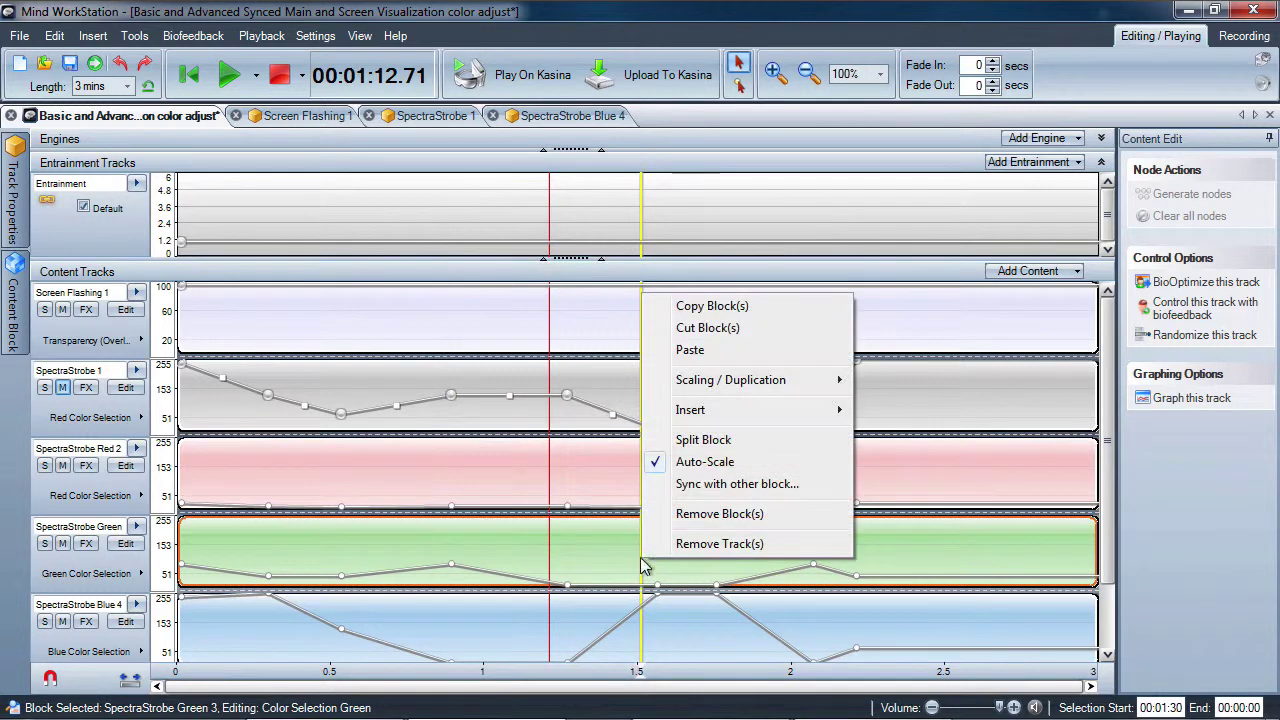
click(731, 484)
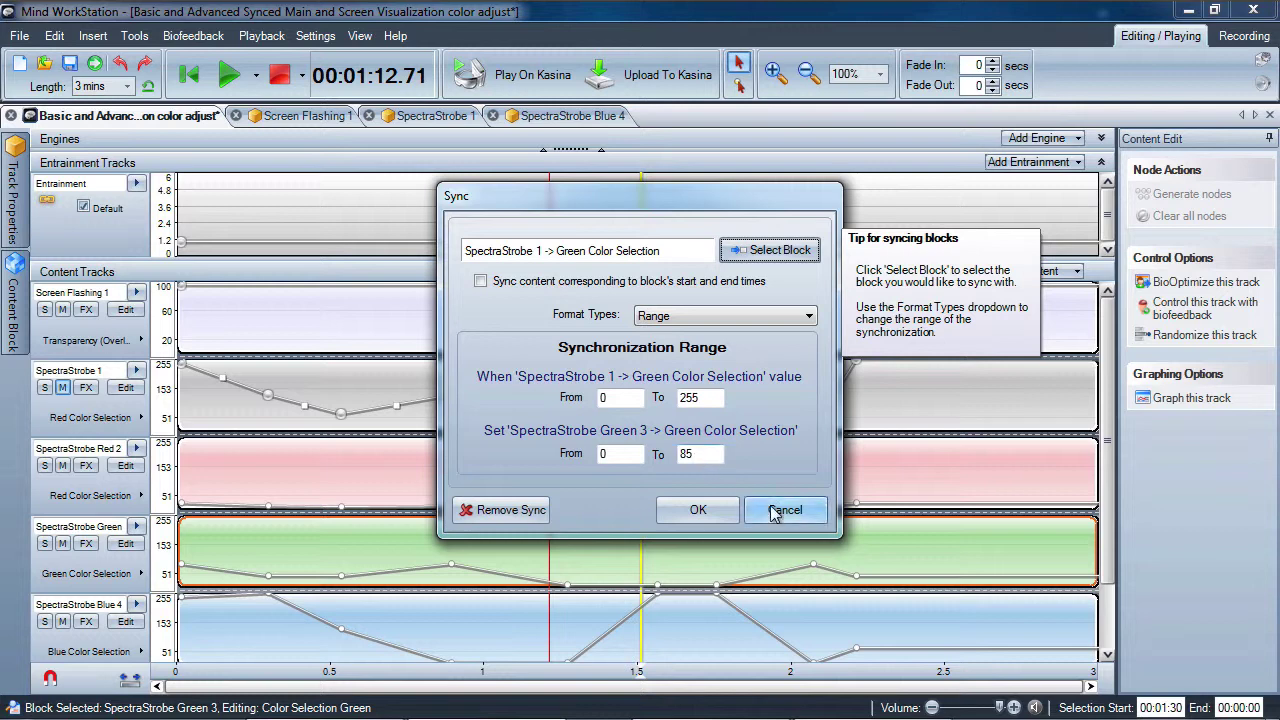
click(698, 509)
Switch the Red 2 sub-track to its Flashing Intensity lane.
click(462, 612)
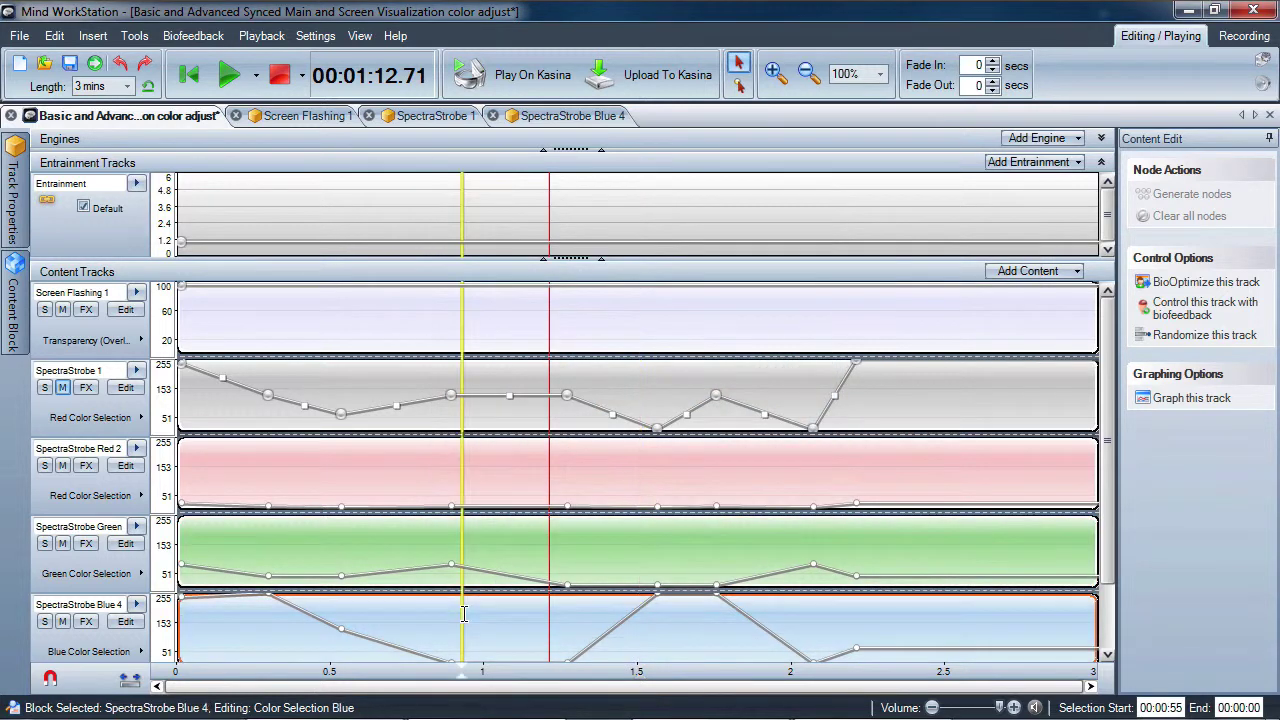
right_click(461, 612)
click(414, 558)
click(414, 558)
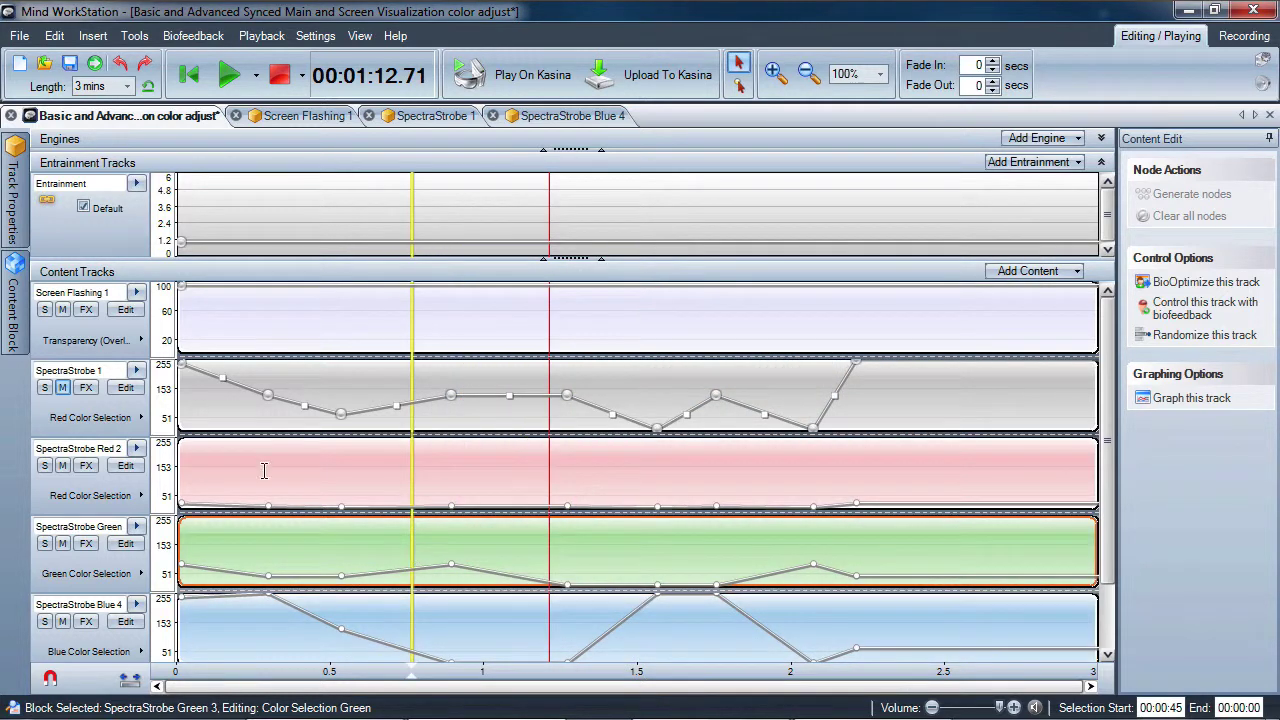
click(128, 498)
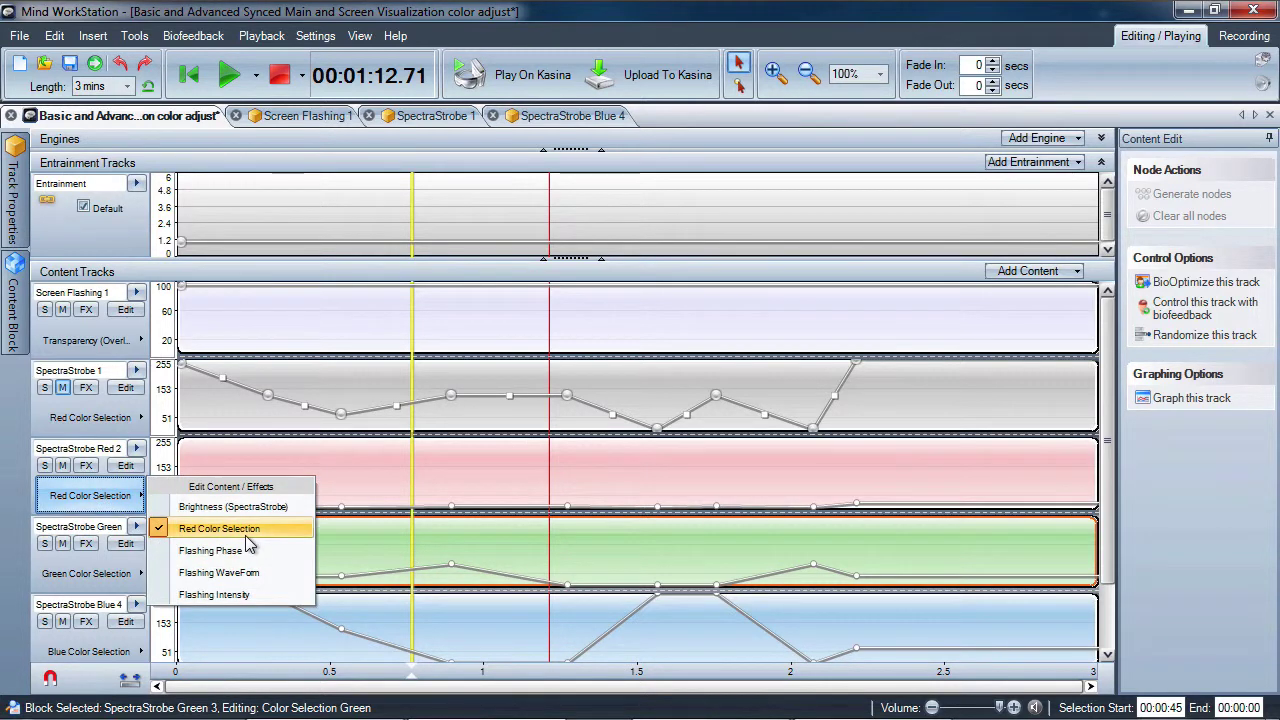
click(240, 594)
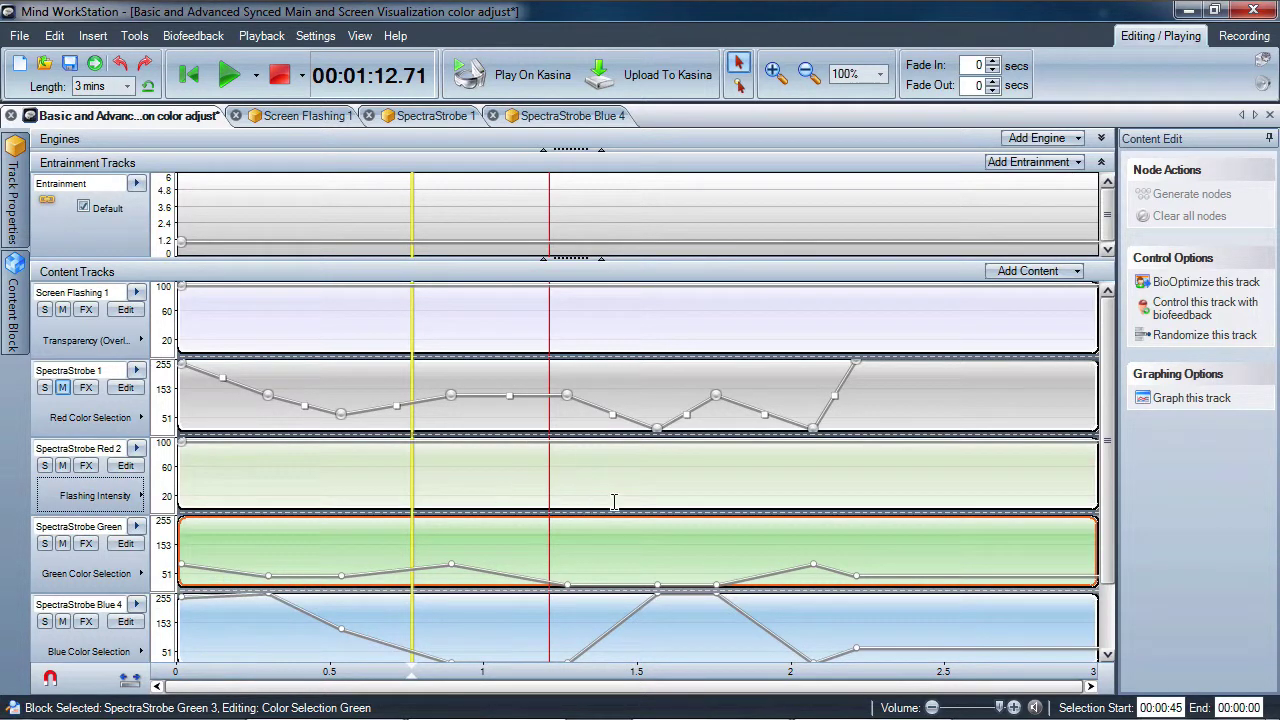
Switch the Green and Blue 4 sub-tracks to their Flashing Intensity lanes.
scroll(1114, 523, down, 2)
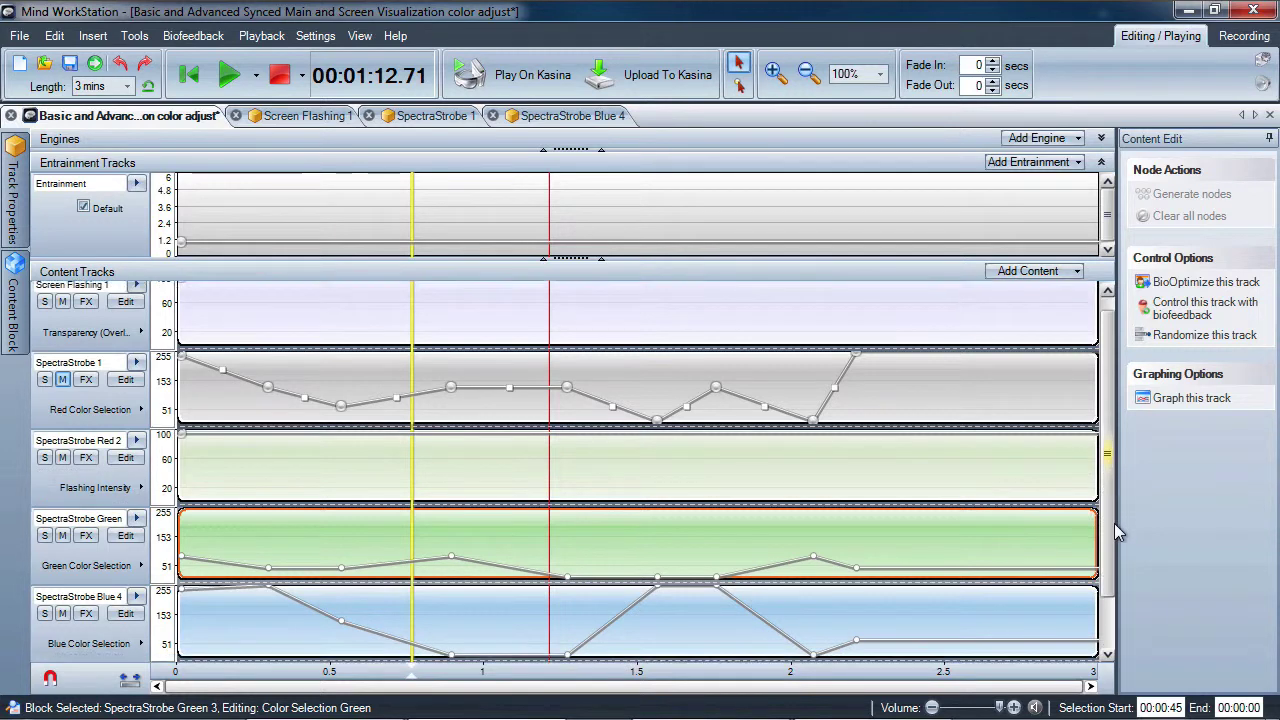
click(86, 534)
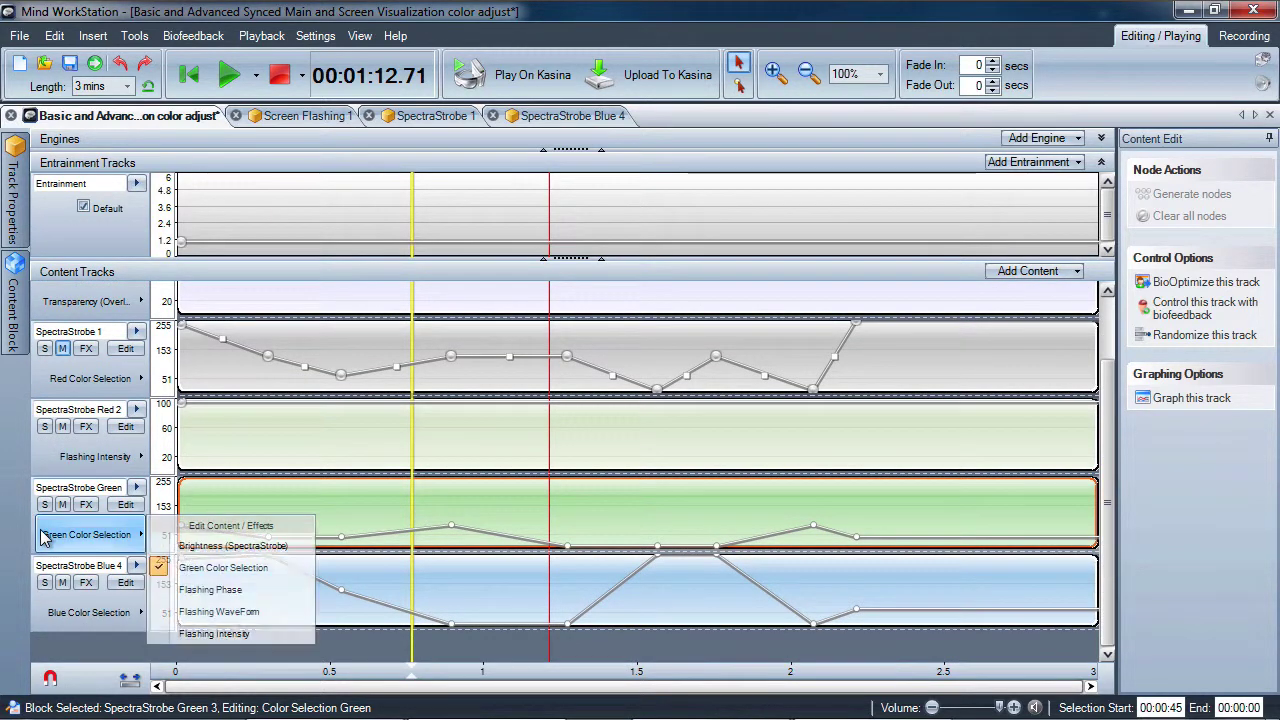
click(215, 620)
click(214, 620)
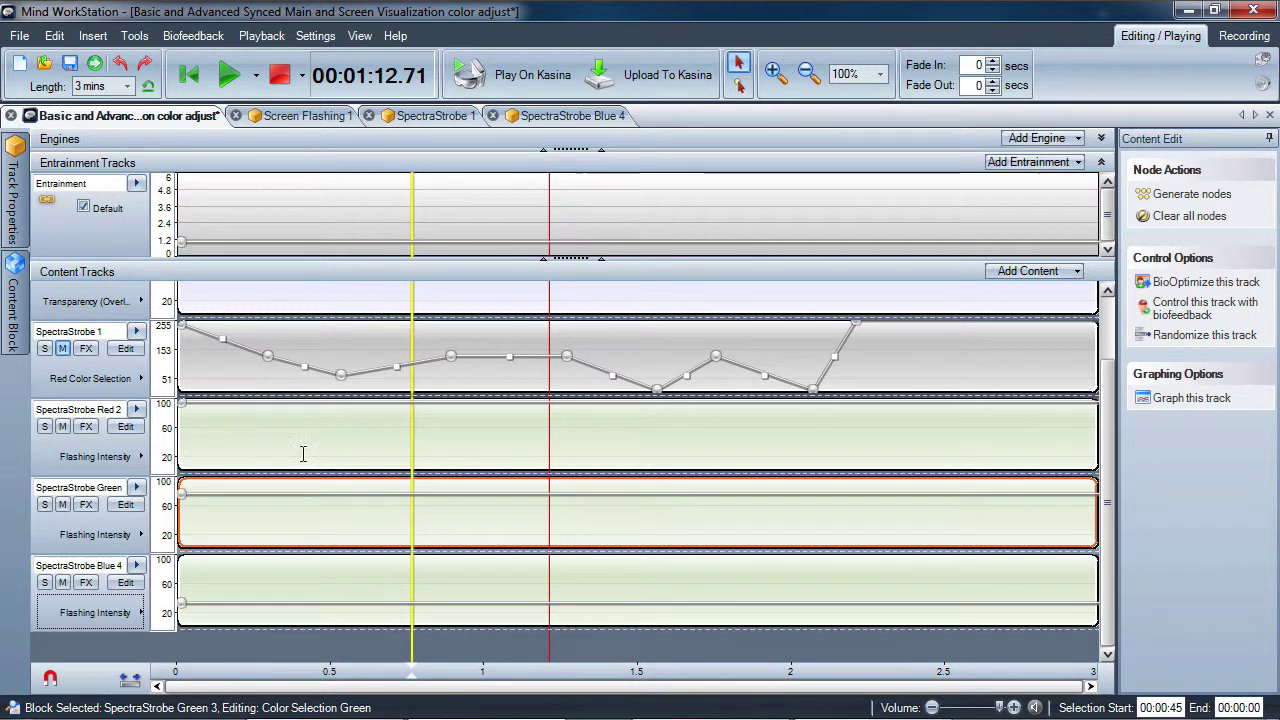
right_click(266, 523)
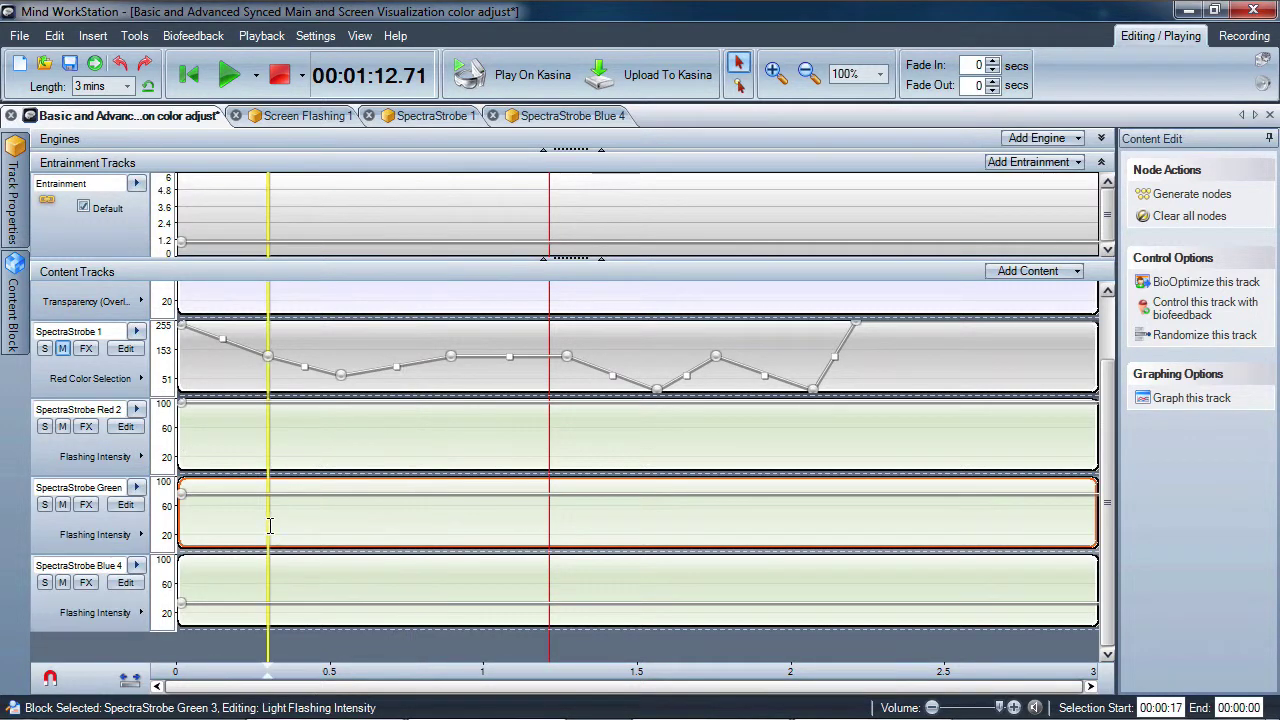
click(190, 510)
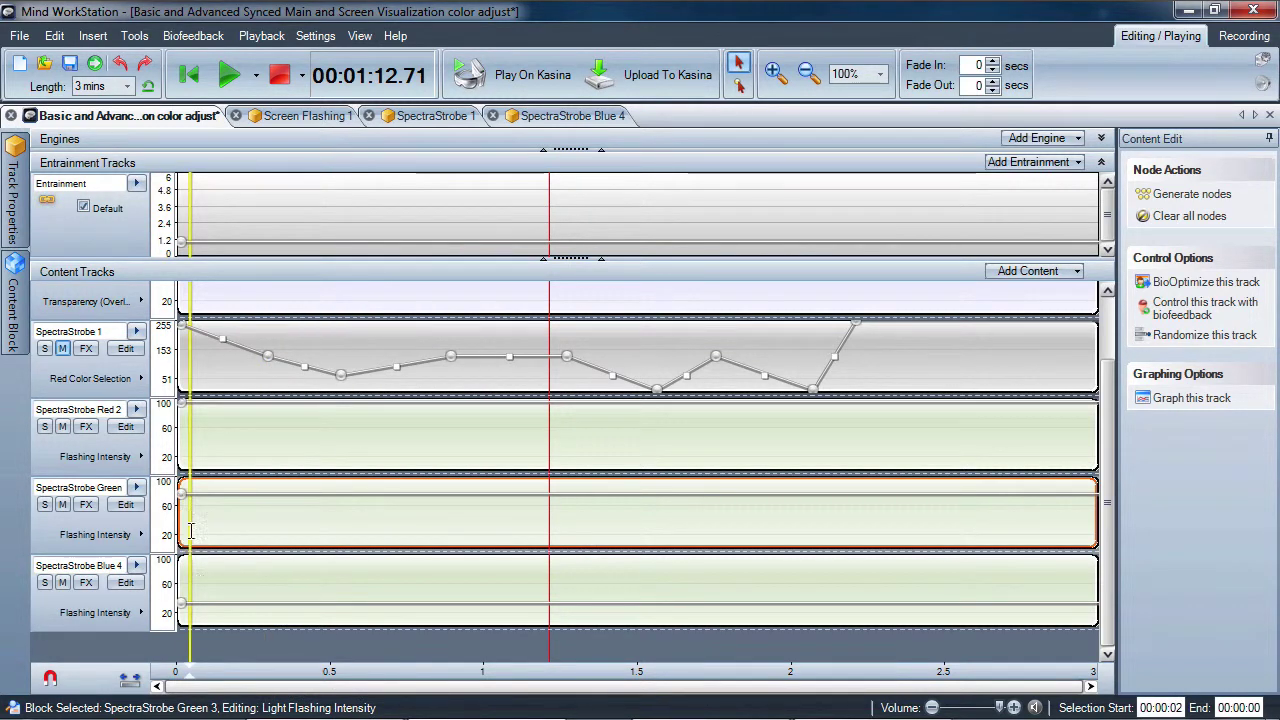
mouse_move(184, 610)
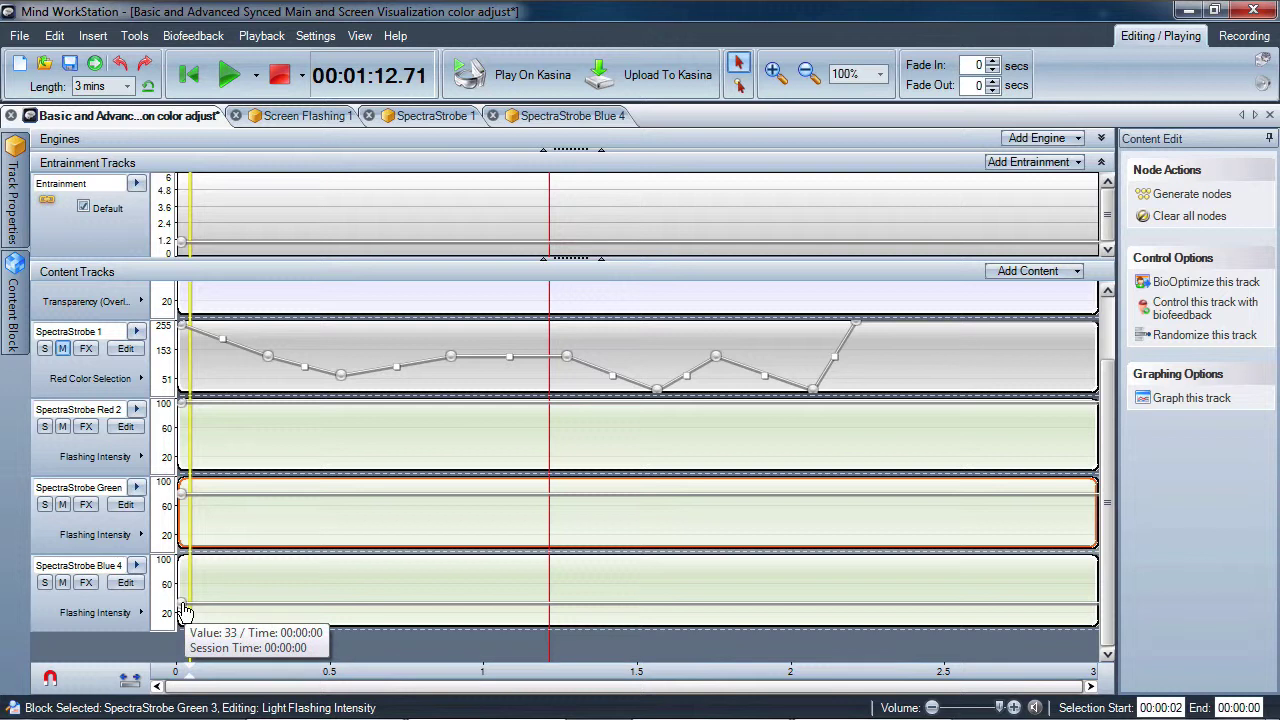
scroll(1110, 507, up, 1)
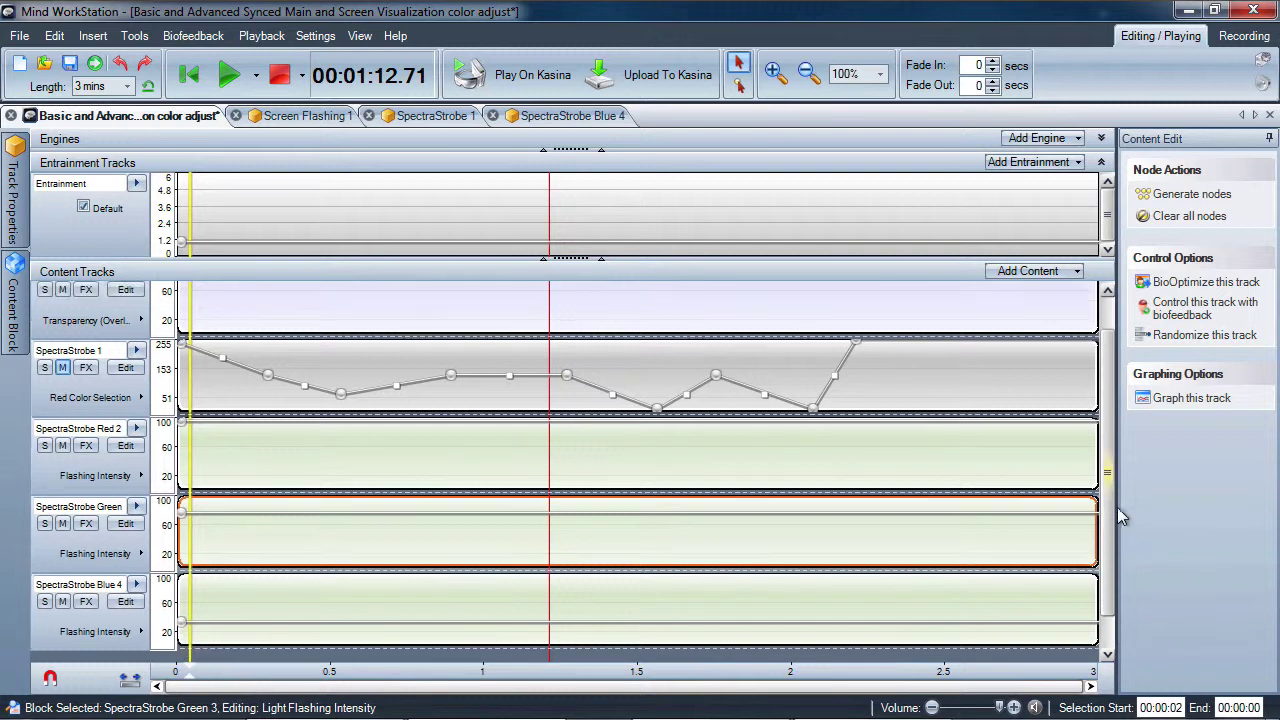
scroll(1117, 507, up, 2)
scroll(1115, 515, down, 2)
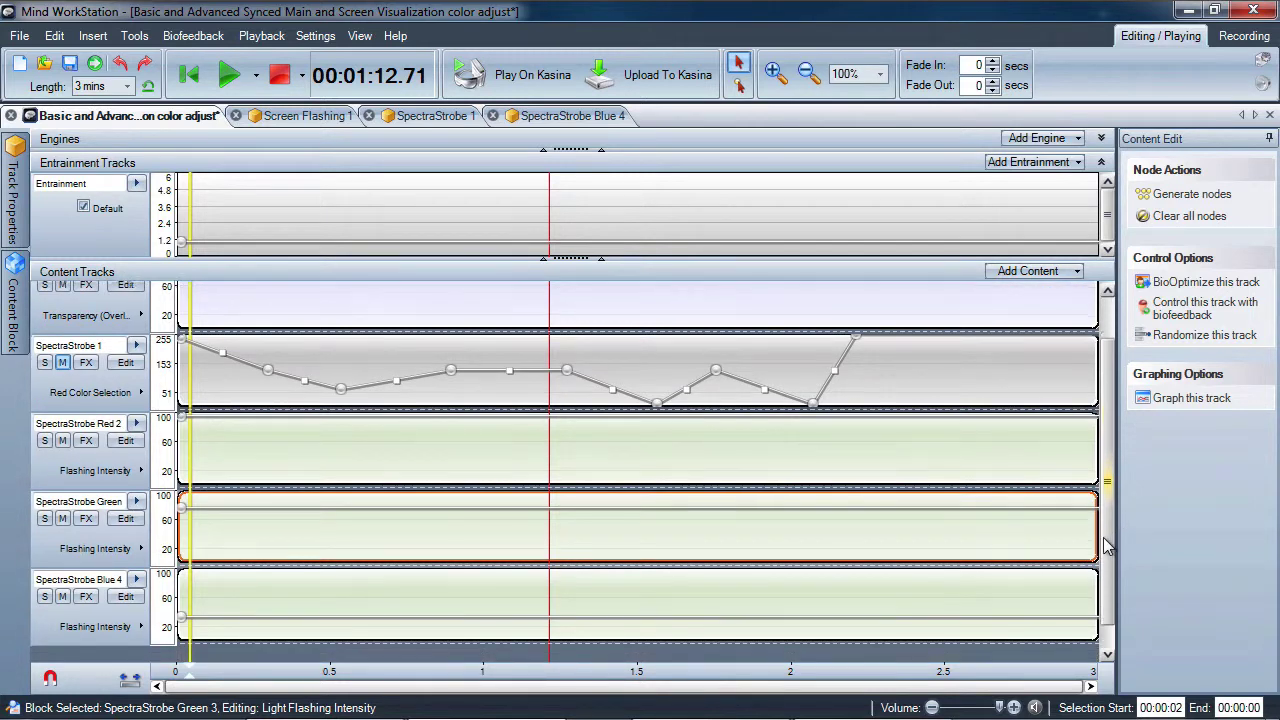
scroll(1135, 433, up, 1)
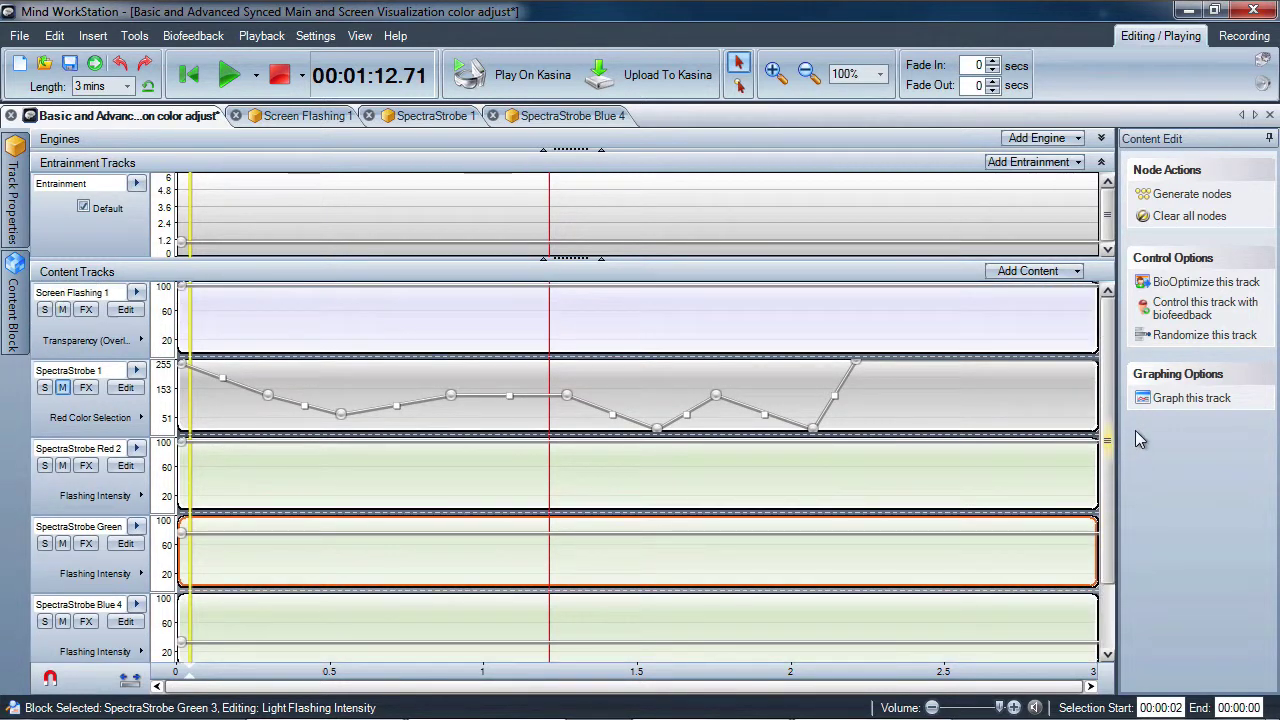
scroll(1135, 430, down, 1)
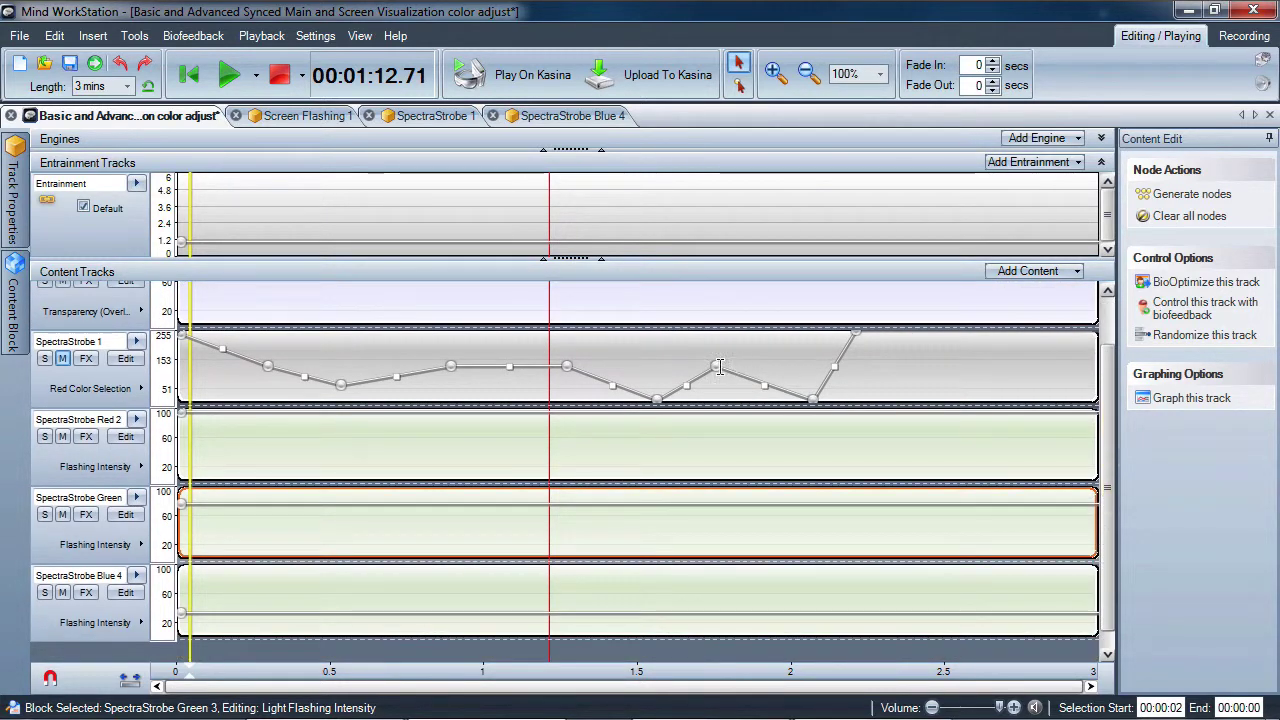